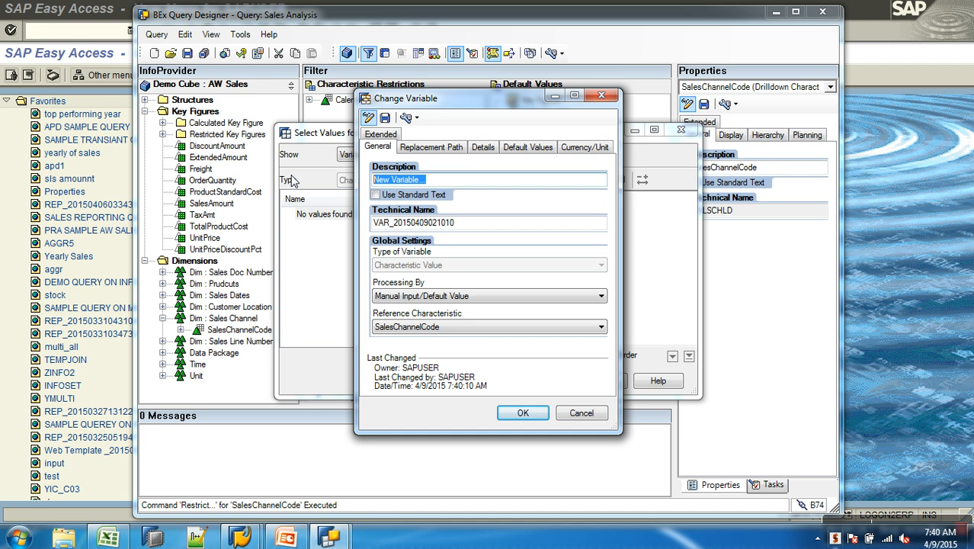
- Describe the new variable as "Select code from Security :" and give it the technical name ZA_SCODE
{"action": "type", "text": "Select cod"}
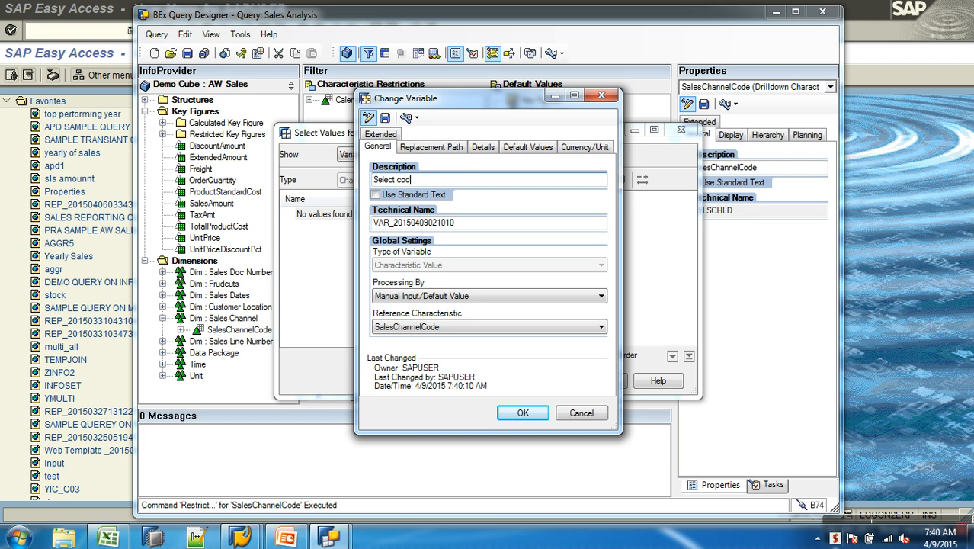
{"action": "type", "text": "e from Security :"}
{"action": "key", "text": "Tab"}
{"action": "type", "text": "ZA_"}
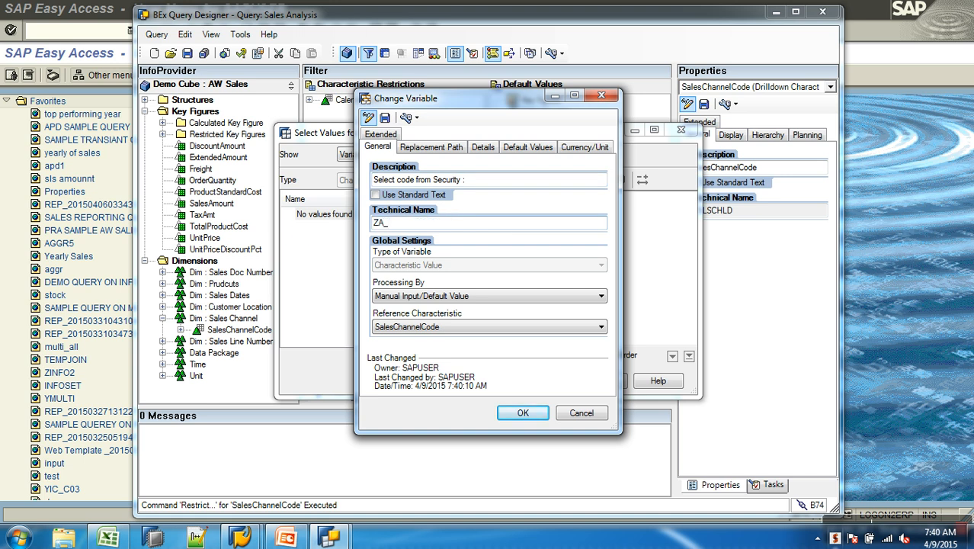
{"action": "type", "text": "SCODE"}
- Set the variable's processing to Authorization, review its details, then save and confirm the variable
{"action": "left_click", "coordinate": [485, 296]}
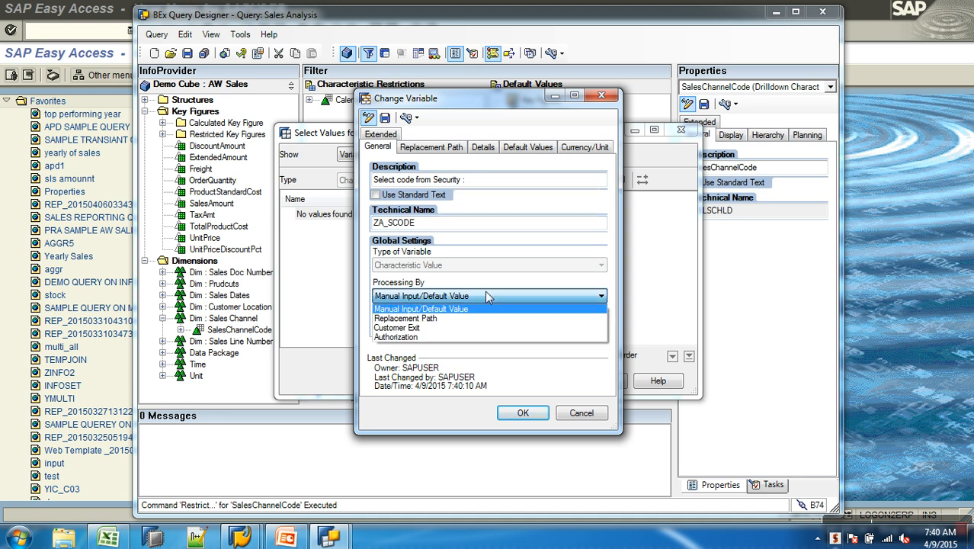
{"action": "left_click", "coordinate": [424, 337]}
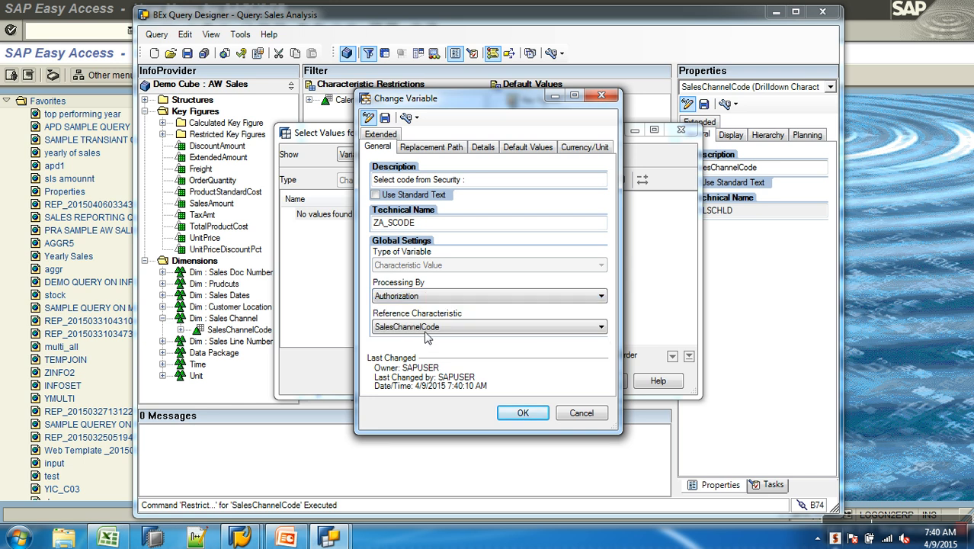
{"action": "left_click", "coordinate": [480, 147]}
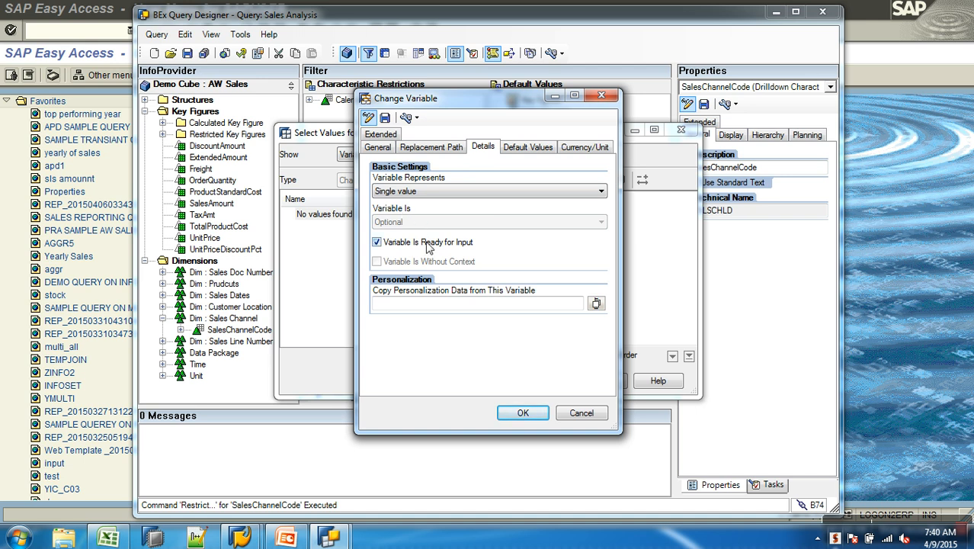
{"action": "left_click", "coordinate": [385, 118]}
{"action": "left_click", "coordinate": [500, 308]}
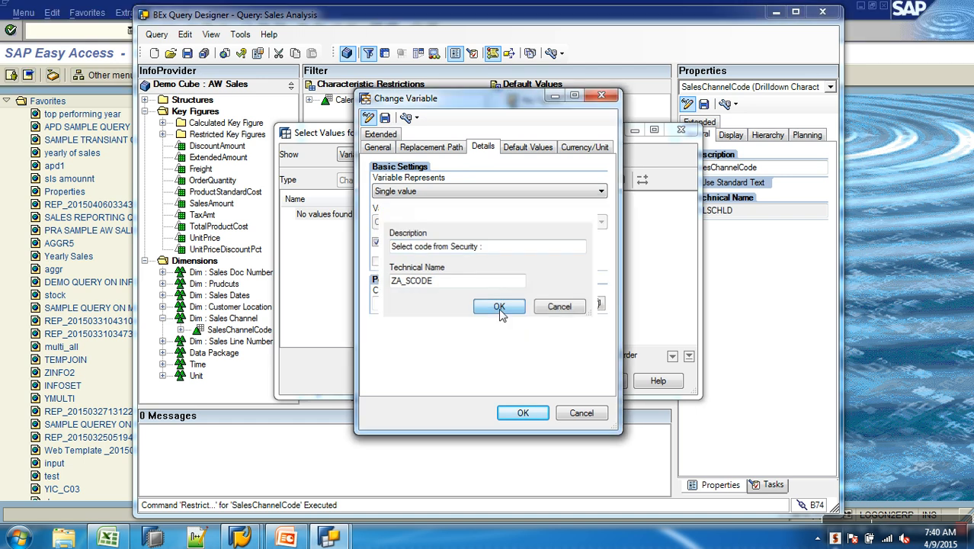
{"action": "left_click", "coordinate": [524, 411]}
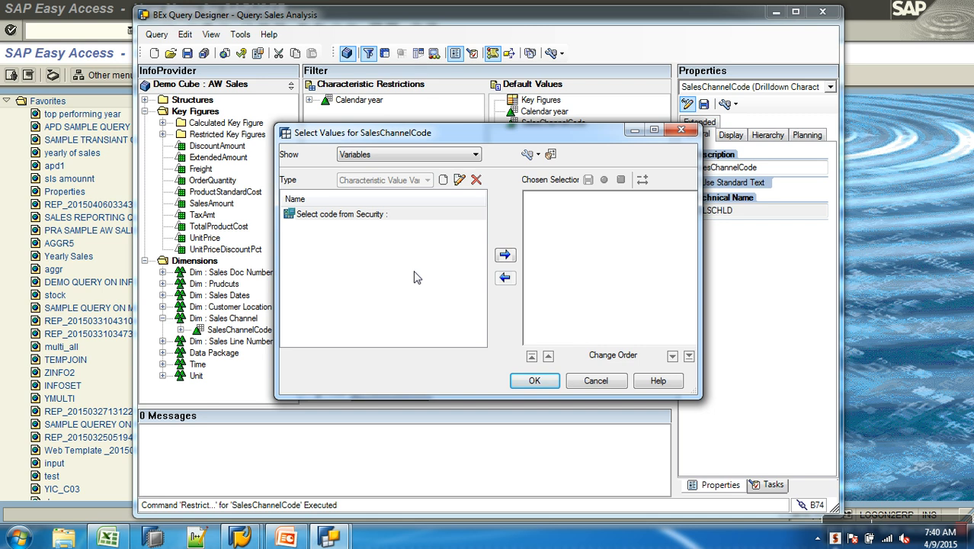
- Add the Select code from Security variable to the chosen selections for SalesChannelCode and confirm
{"action": "left_click", "coordinate": [385, 216]}
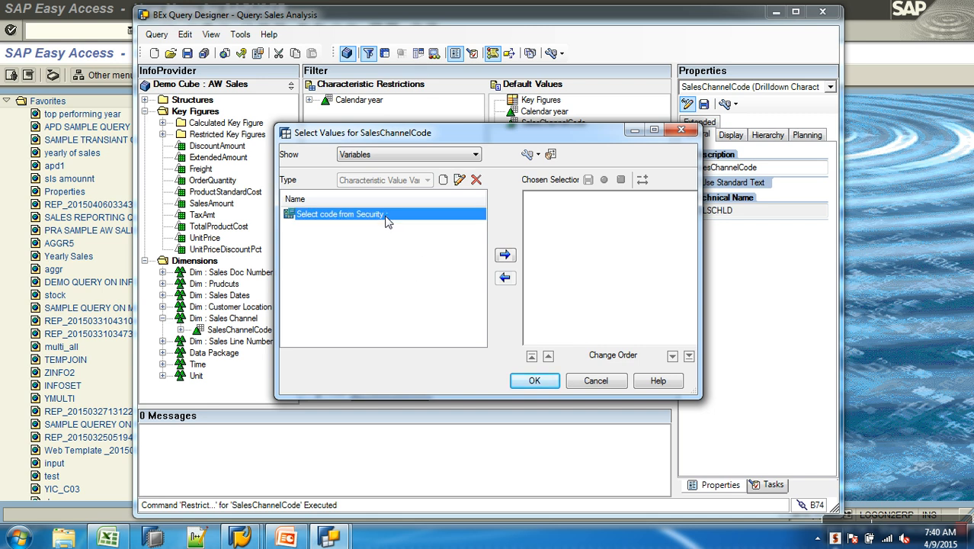
{"action": "left_click", "coordinate": [504, 256]}
{"action": "left_click", "coordinate": [534, 375]}
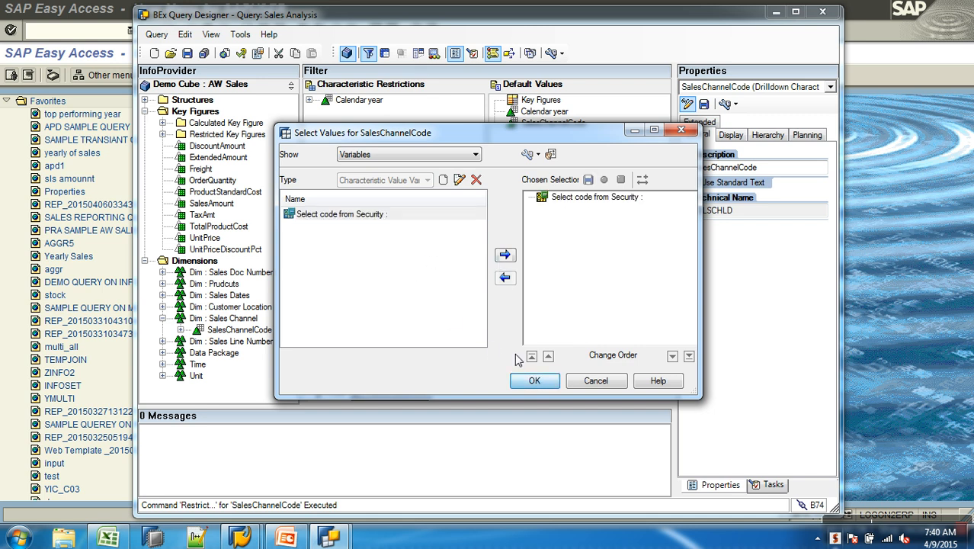
{"action": "left_click", "coordinate": [537, 382]}
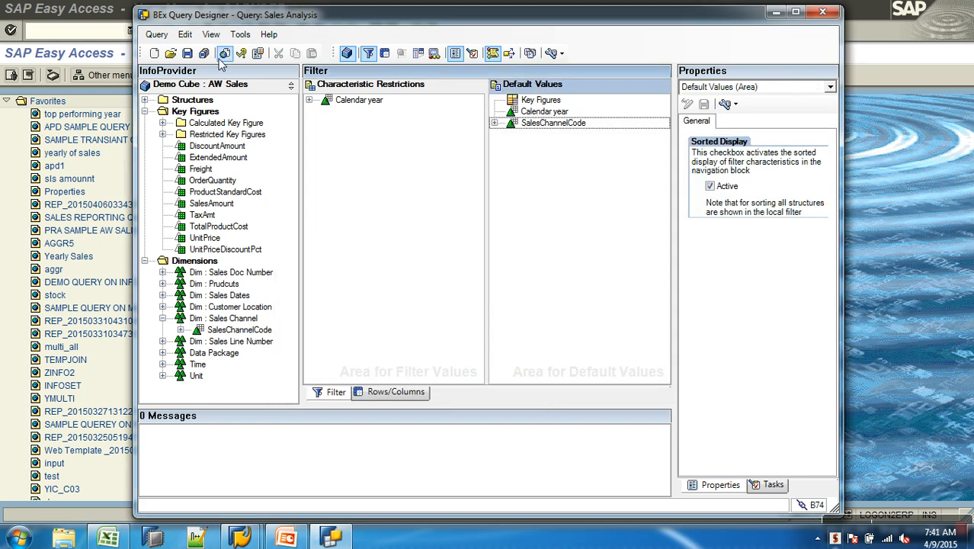
- Save the Sales Analysis query and return to the SAP Easy Access window
{"action": "left_click", "coordinate": [188, 55]}
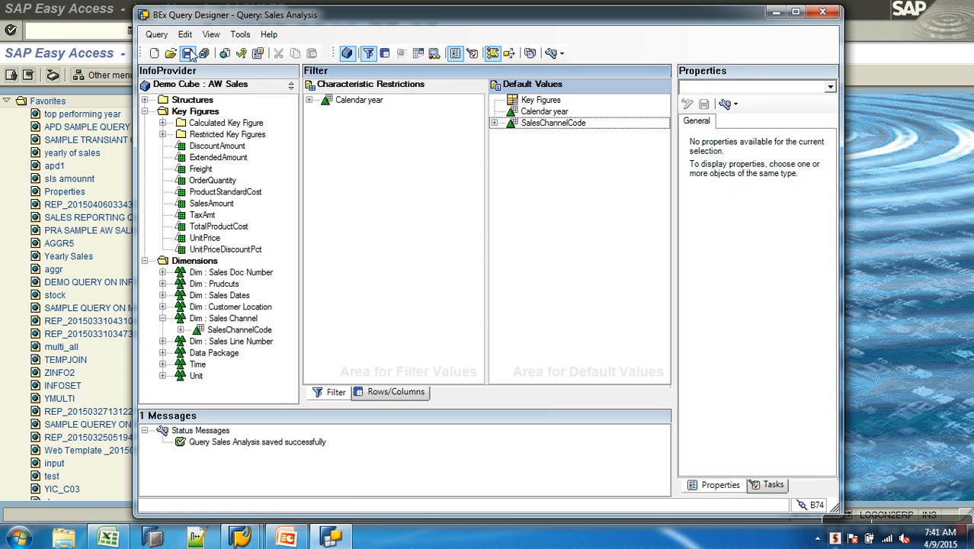
{"action": "left_click", "coordinate": [66, 43]}
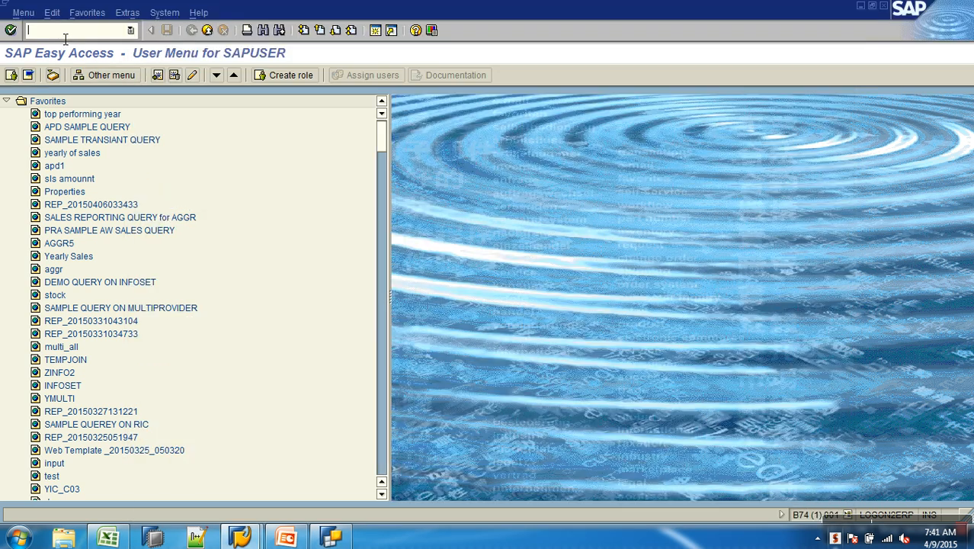
- Open transaction rsrt, choose query AWCSALES/AWSALES_B_Q0006 and set the query display to HTML
{"action": "type", "text": "rsrt"}
{"action": "key", "text": "Return"}
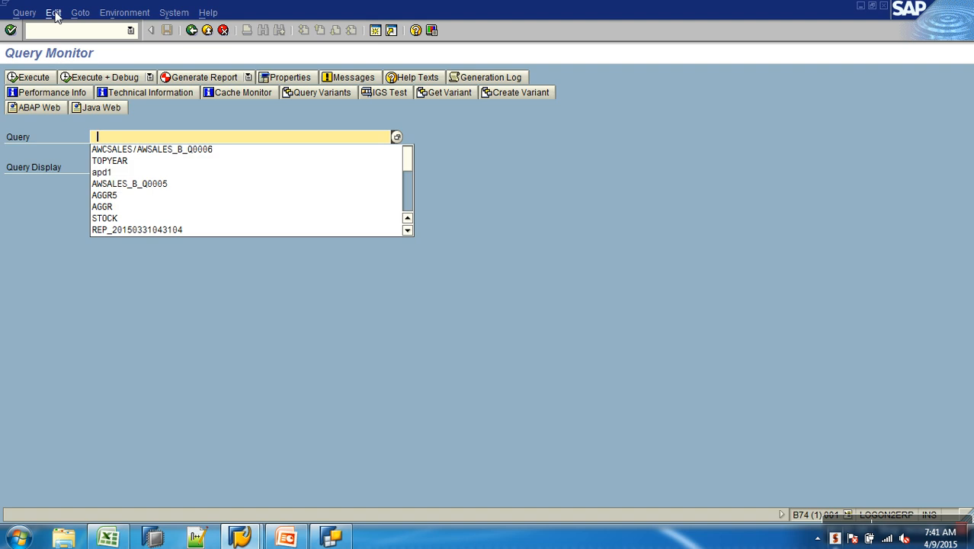
{"action": "left_click", "coordinate": [169, 151]}
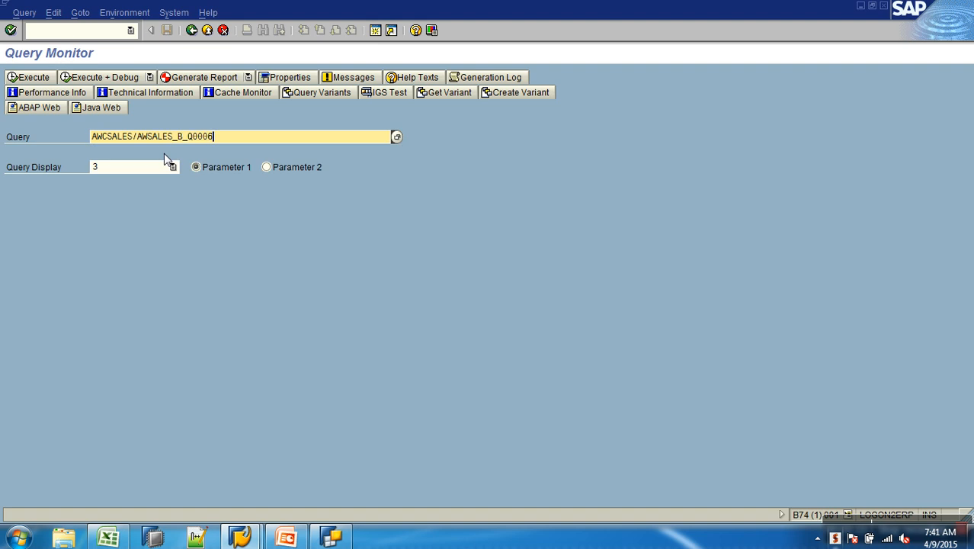
{"action": "left_click", "coordinate": [164, 168]}
{"action": "left_click", "coordinate": [124, 209]}
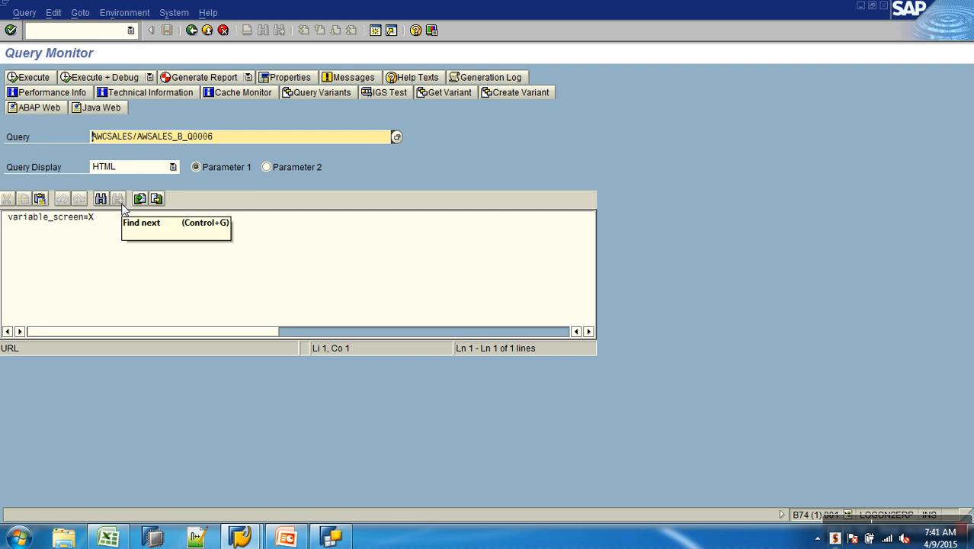
- Execute the query and open the value help for the Select code from Security variable
{"action": "key", "text": "F8"}
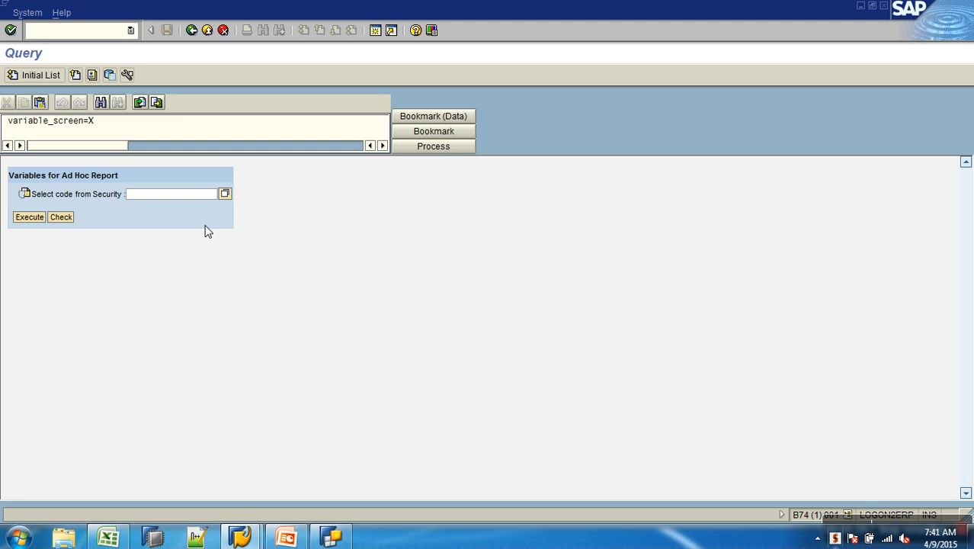
{"action": "left_click", "coordinate": [225, 194]}
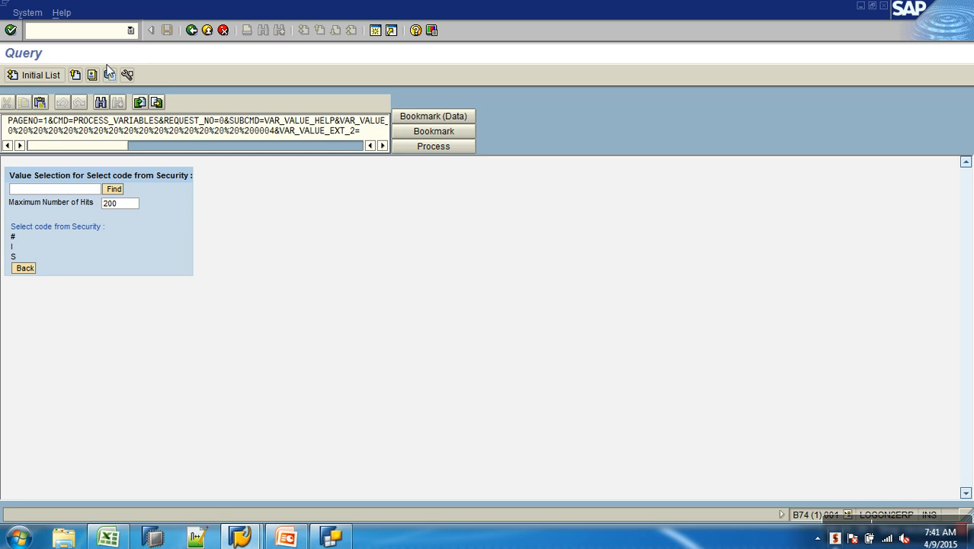
- Log off with /nex and start a new logon to the same system
{"action": "type", "text": "/nex"}
{"action": "key", "text": "Return"}
{"action": "left_click", "coordinate": [252, 537]}
{"action": "left_click", "coordinate": [428, 174]}
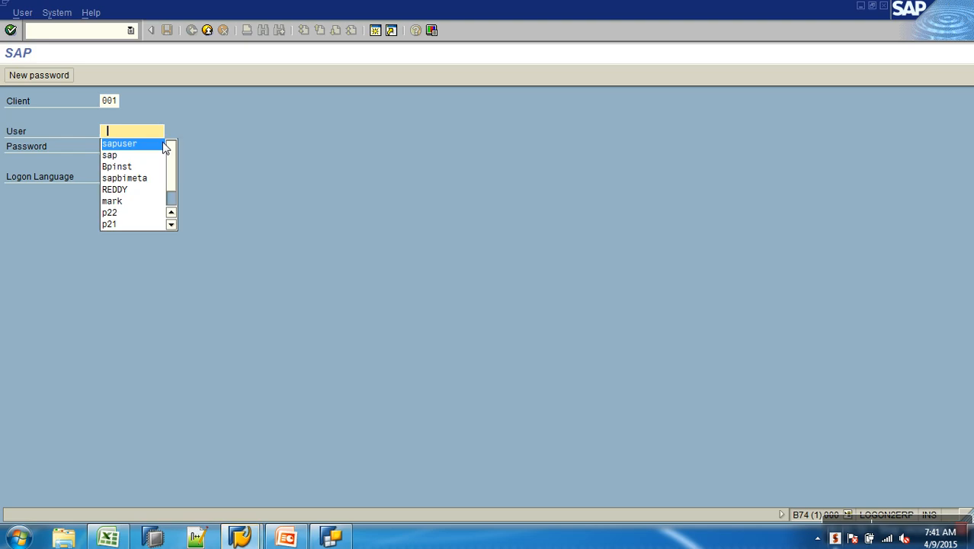
- Log on with the first restricted test user's name and password
{"action": "left_click", "coordinate": [134, 133]}
{"action": "type", "text": "suser"}
{"action": "key", "text": "Tab"}
{"action": "type", "text": "********"}
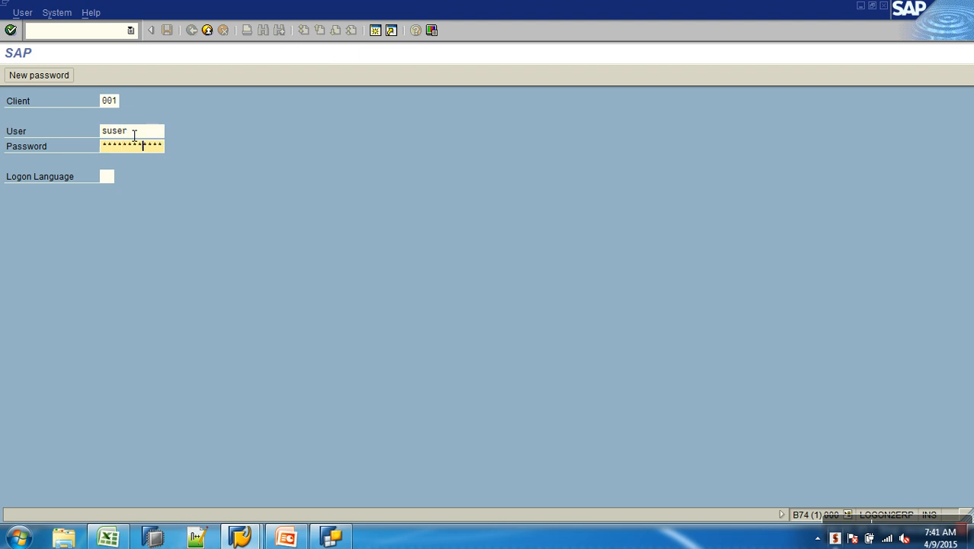
{"action": "key", "text": "Return"}
- Enter and repeat a new password for the test user and confirm it
{"action": "type", "text": "**"}
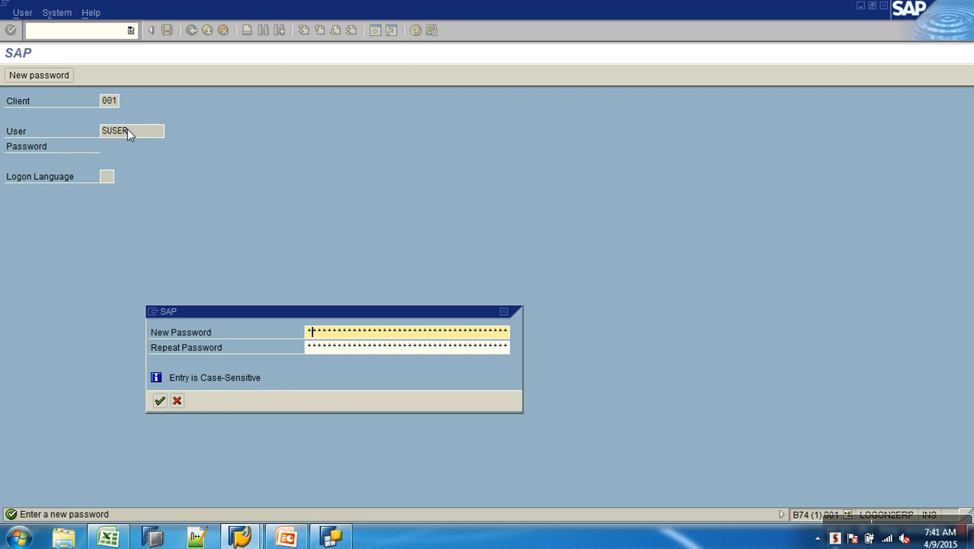
{"action": "type", "text": "******"}
{"action": "key", "text": "Return"}
{"action": "key", "text": "Return"}
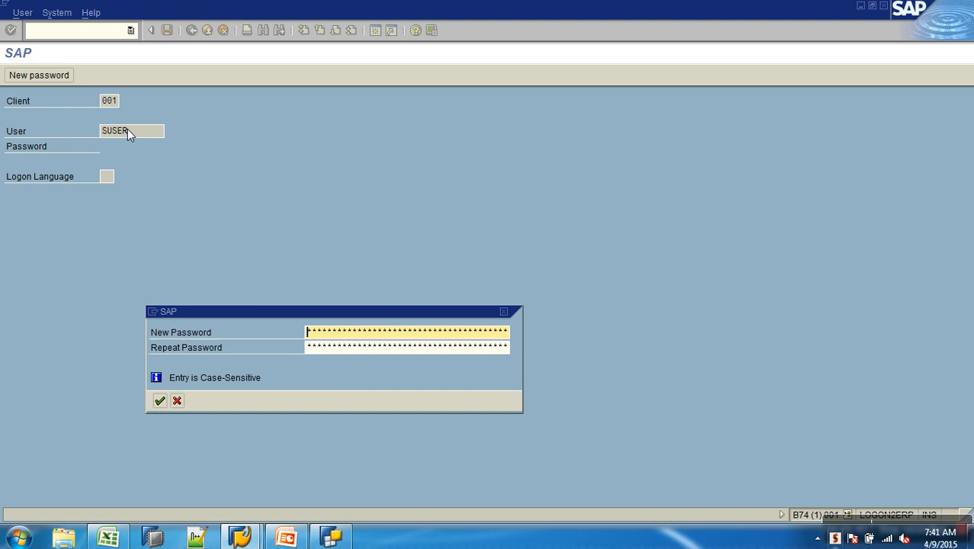
{"action": "type", "text": "***"}
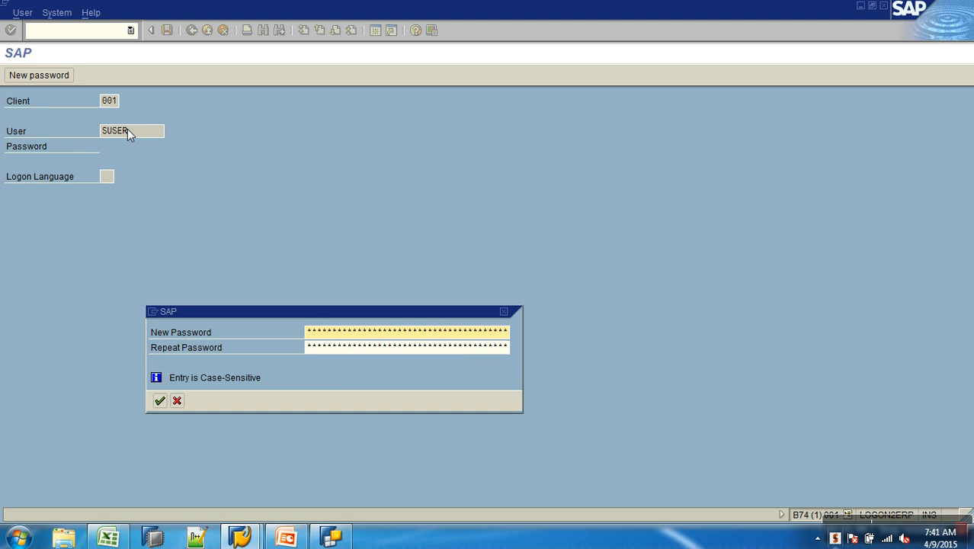
{"action": "type", "text": "*"}
{"action": "key", "text": "BackSpace"}
{"action": "key", "text": "BackSpace"}
{"action": "key", "text": "BackSpace"}
{"action": "key", "text": "BackSpace"}
{"action": "type", "text": "********"}
{"action": "key", "text": "Tab"}
{"action": "type", "text": "*****"}
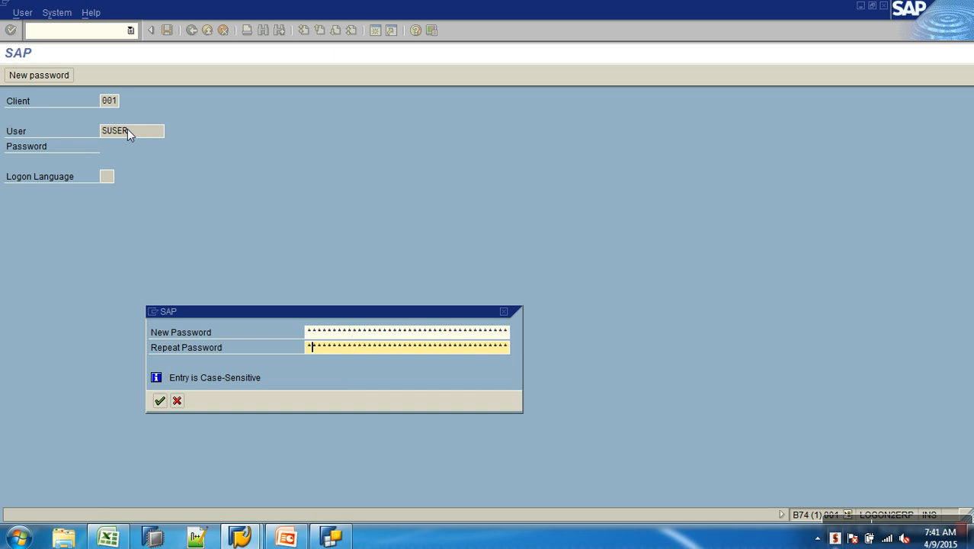
{"action": "type", "text": "***"}
{"action": "key", "text": "Return"}
- Try to start transaction rsrt and the report monitor from the user menu
{"action": "key", "text": "Return"}
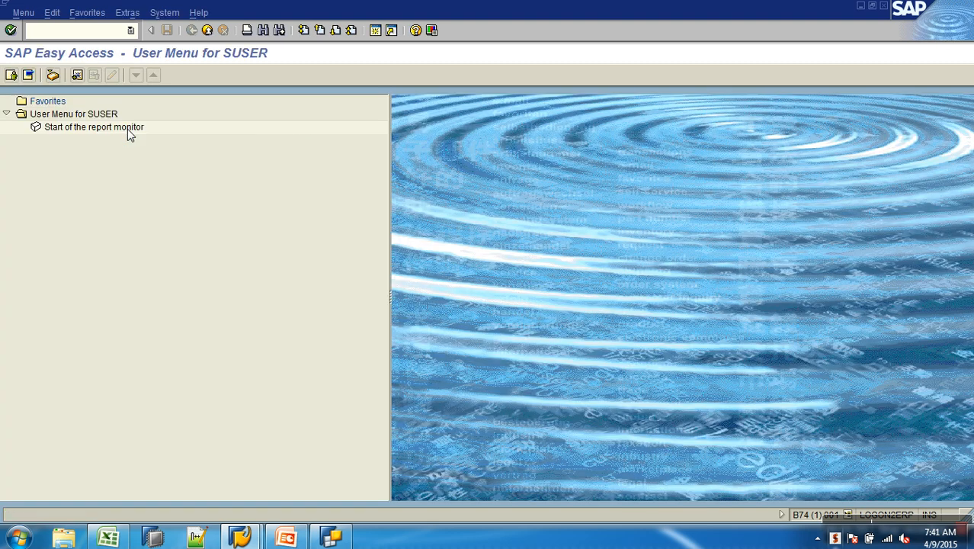
{"action": "type", "text": "rsrt"}
{"action": "key", "text": "Return"}
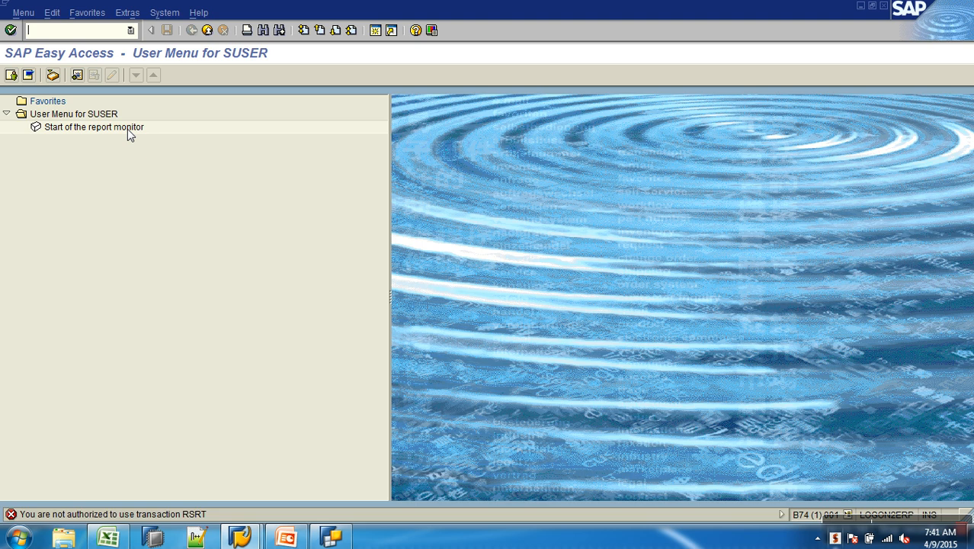
{"action": "double_click", "coordinate": [90, 129]}
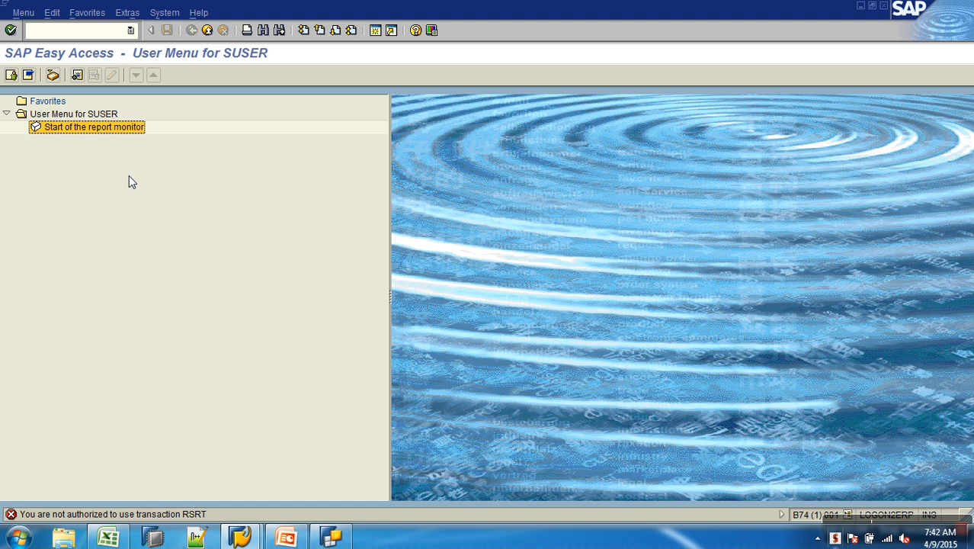
{"action": "double_click", "coordinate": [110, 129]}
{"action": "left_click", "coordinate": [102, 35]}
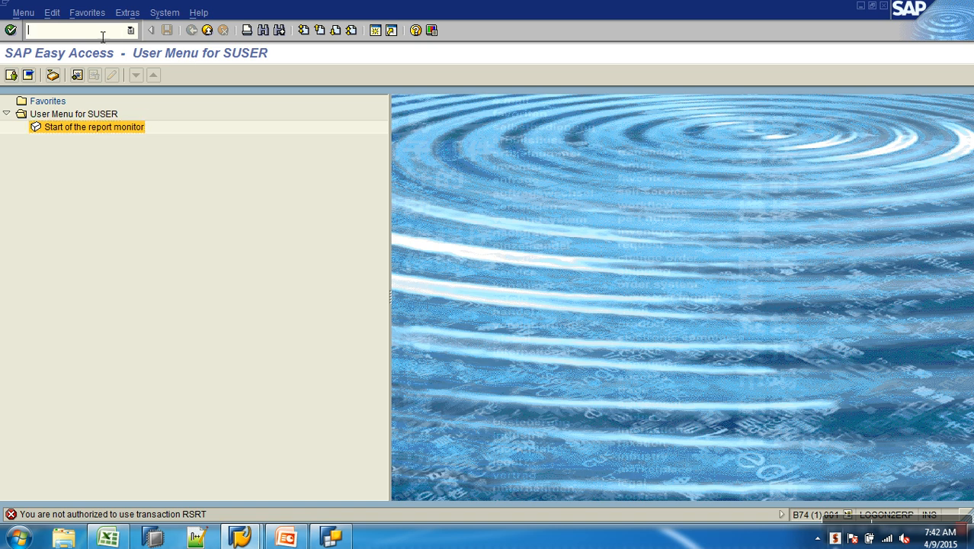
- Log off and log on with the second restricted test user's name and password
{"action": "type", "text": "/nrs"}
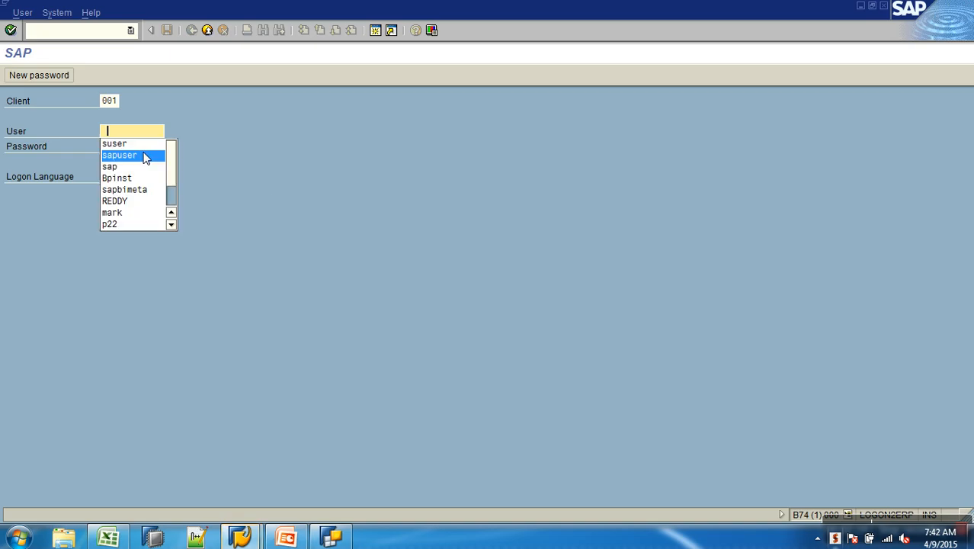
{"action": "key", "text": "Escape"}
{"action": "type", "text": "iuser"}
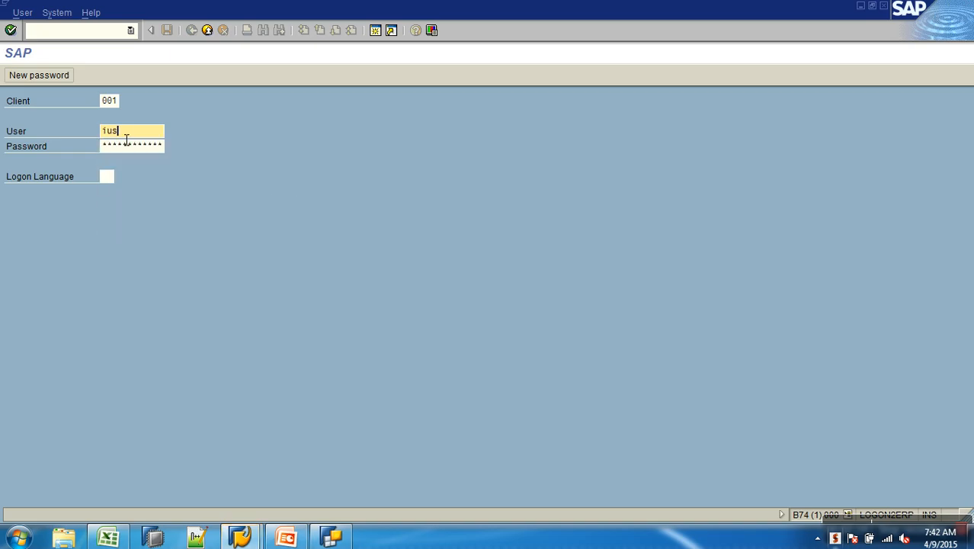
{"action": "key", "text": "Tab"}
{"action": "type", "text": "********"}
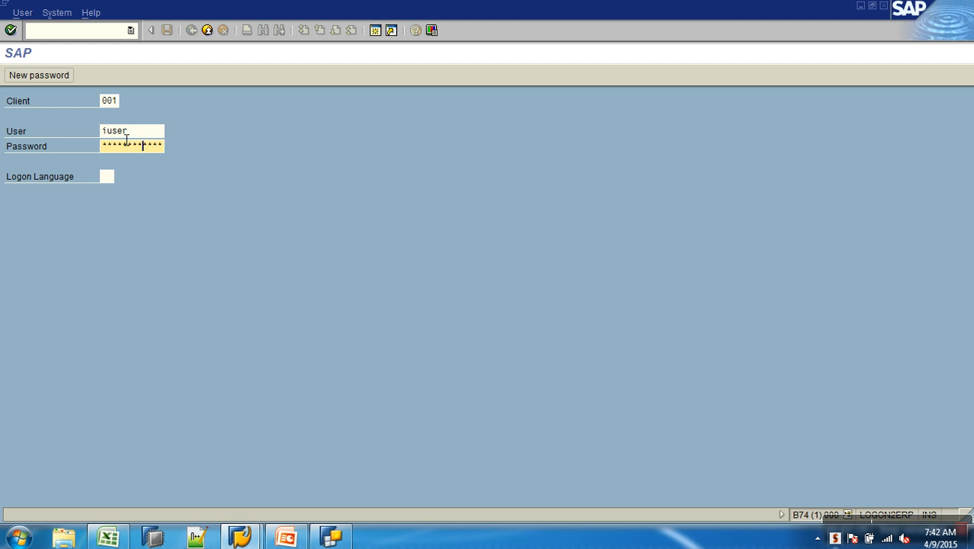
{"action": "key", "text": "Return"}
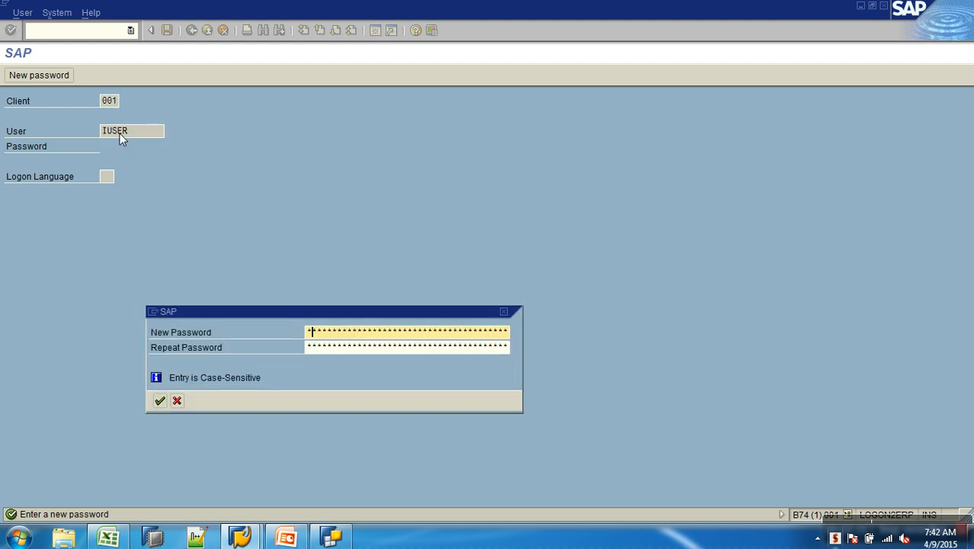
- Enter and repeat a new password for the second test user and confirm it
{"action": "type", "text": "******"}
{"action": "key", "text": "Tab"}
{"action": "type", "text": "********"}
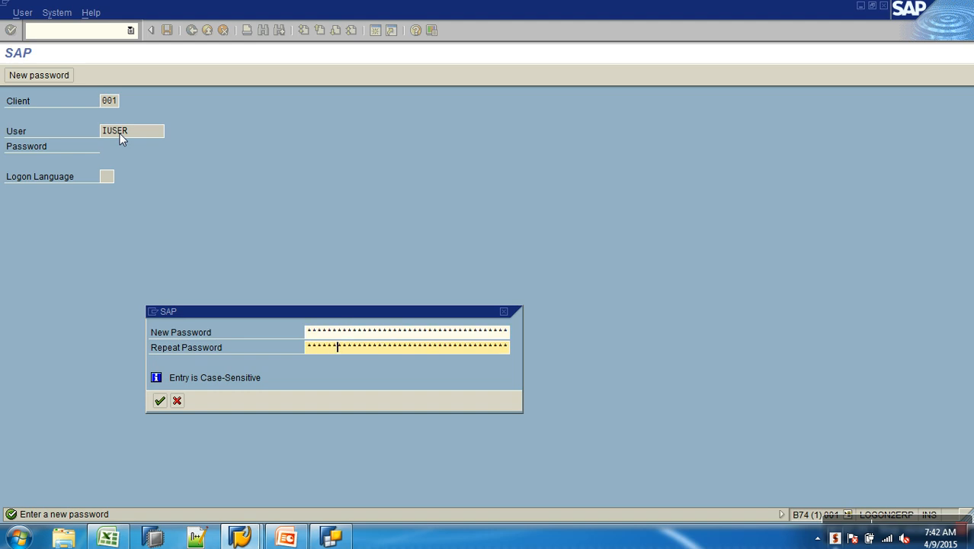
{"action": "key", "text": "Return"}
{"action": "key", "text": "Return"}
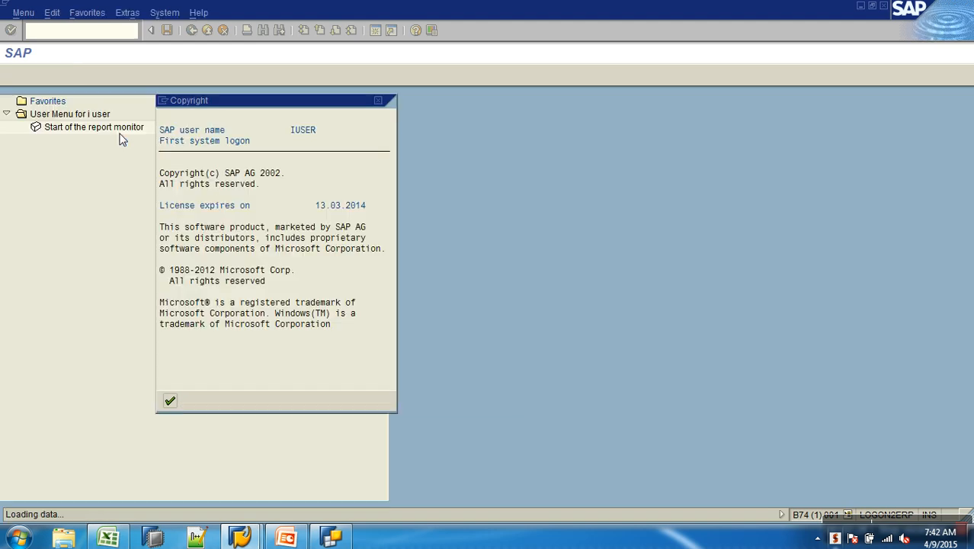
- Open the report monitor and pick the Sales Analysis query under AW Sales Motors Company, Demo Cube : AW Sales
{"action": "double_click", "coordinate": [120, 129]}
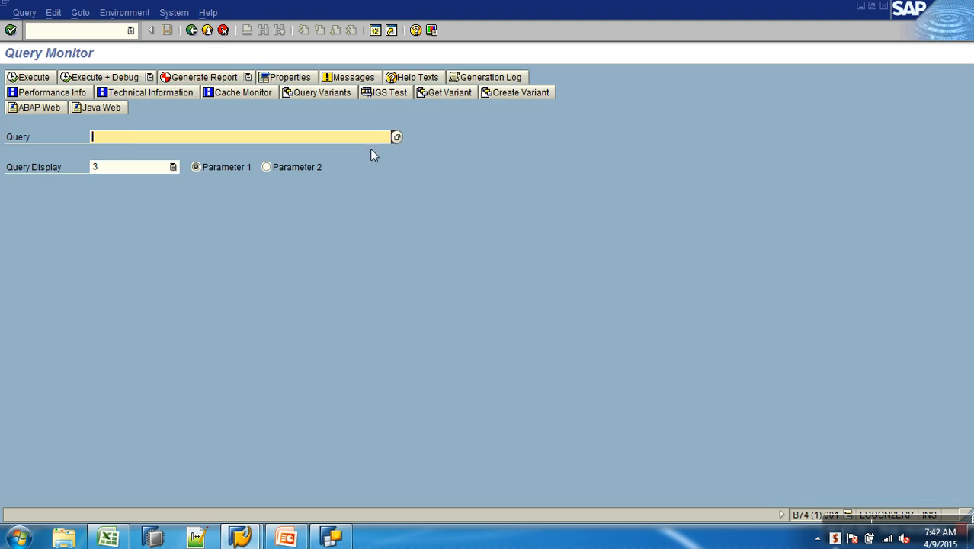
{"action": "left_click", "coordinate": [396, 138]}
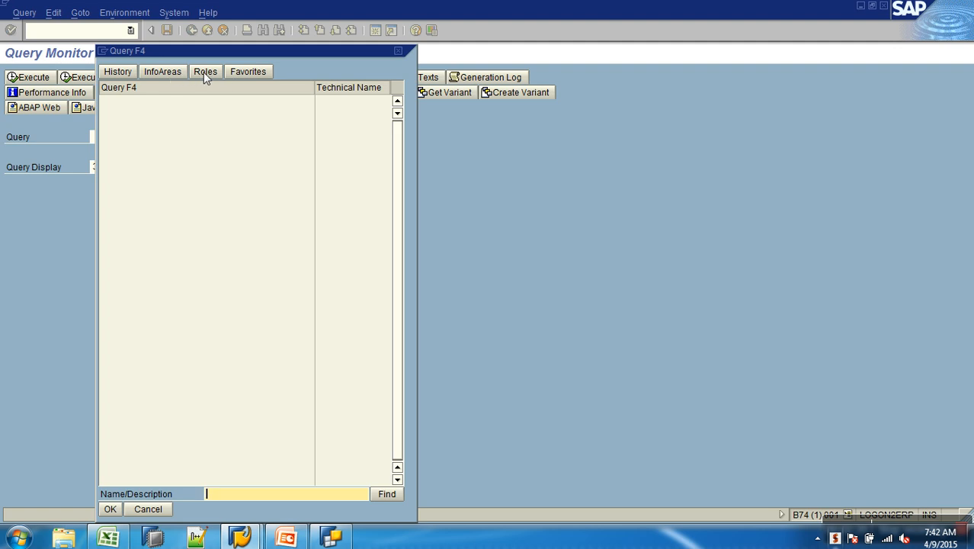
{"action": "left_click", "coordinate": [160, 72]}
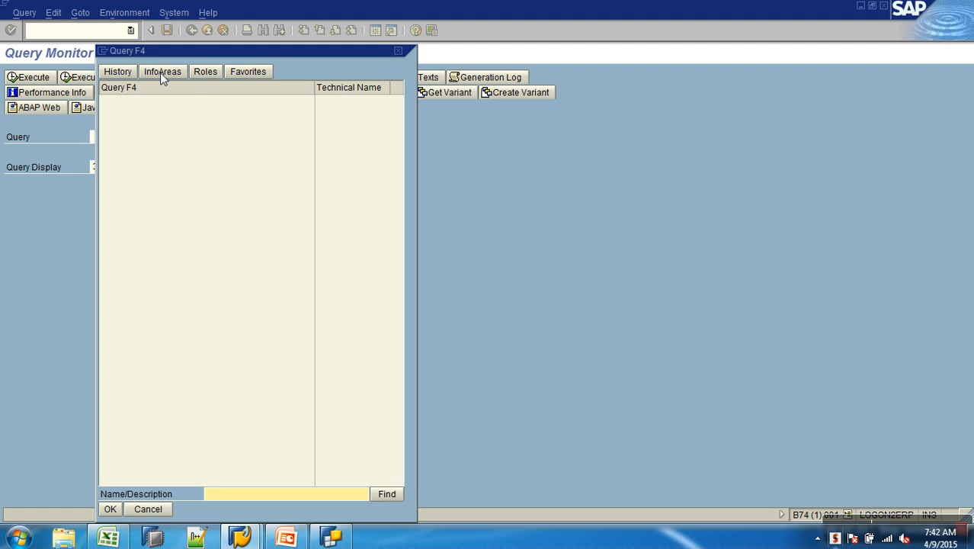
{"action": "left_click", "coordinate": [106, 101]}
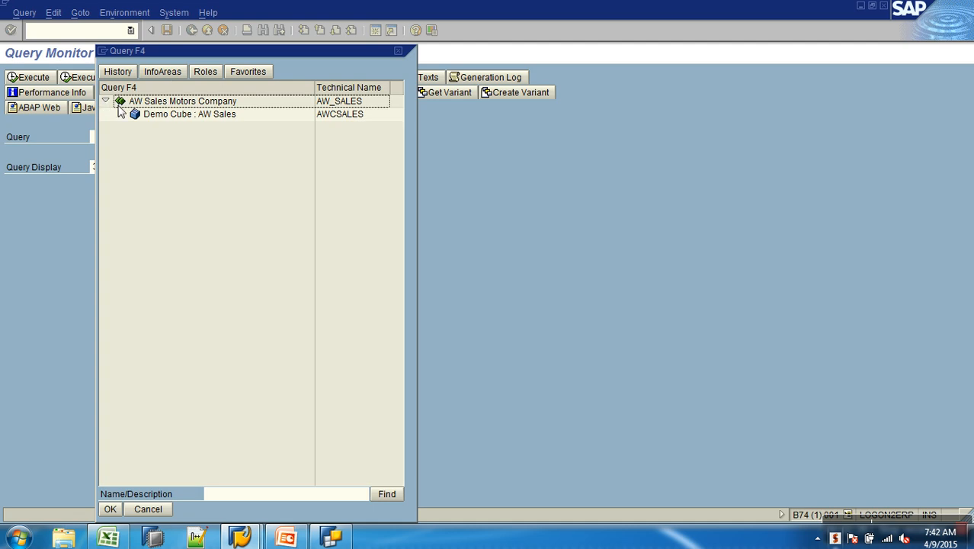
{"action": "left_click", "coordinate": [160, 116]}
{"action": "left_click", "coordinate": [120, 113]}
{"action": "left_click", "coordinate": [188, 128]}
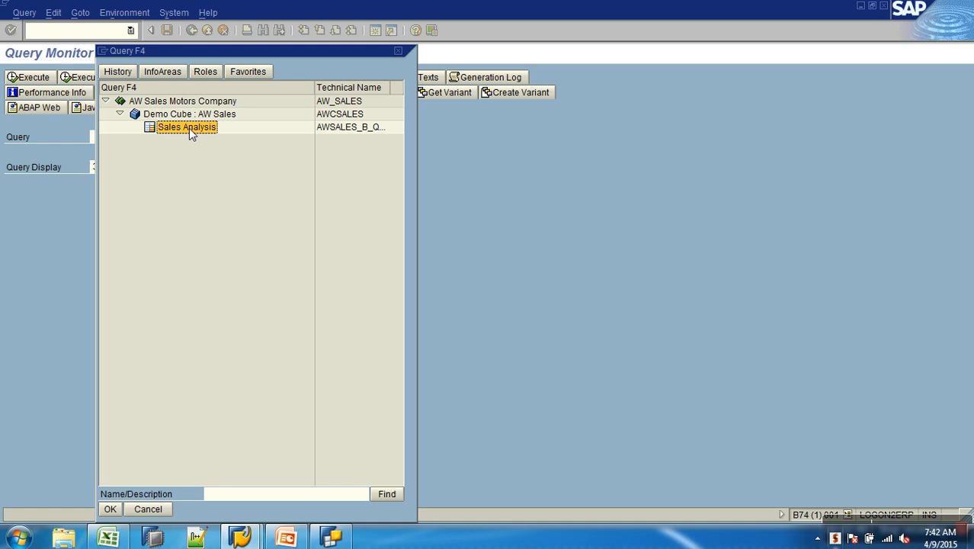
{"action": "double_click", "coordinate": [366, 127]}
- Set the query display to HTML and execute the query
{"action": "left_click", "coordinate": [103, 171]}
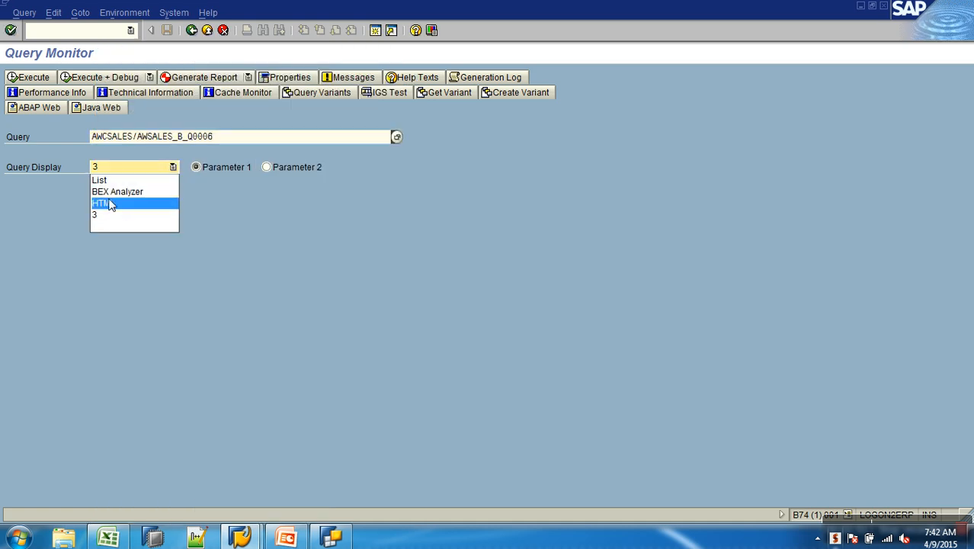
{"action": "left_click", "coordinate": [113, 203]}
{"action": "left_click", "coordinate": [29, 77]}
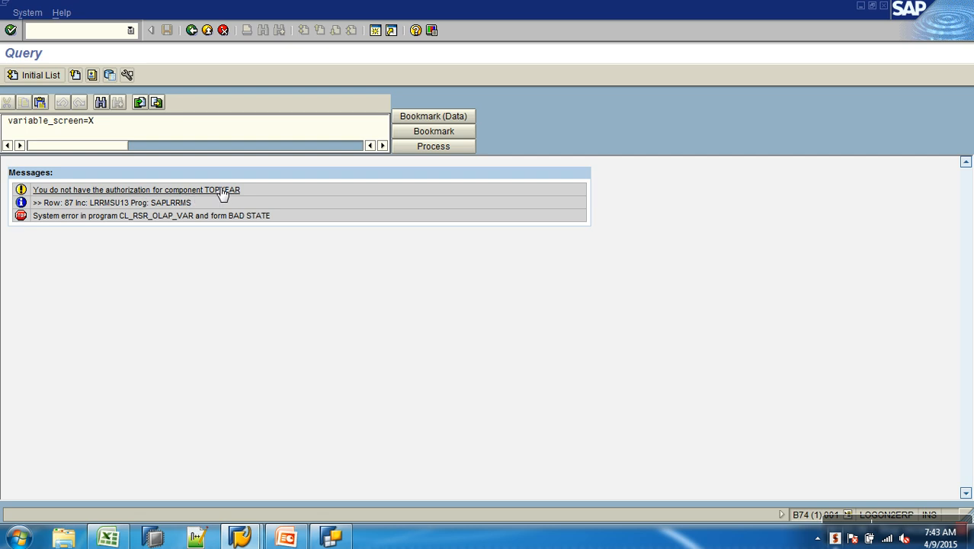
- In Query Designer, remove Calendar year from the characteristic restrictions and save the query
{"action": "left_click", "coordinate": [331, 537]}
{"action": "double_click", "coordinate": [318, 101]}
{"action": "left_click_drag", "start_coordinate": [379, 113], "coordinate": [278, 146]}
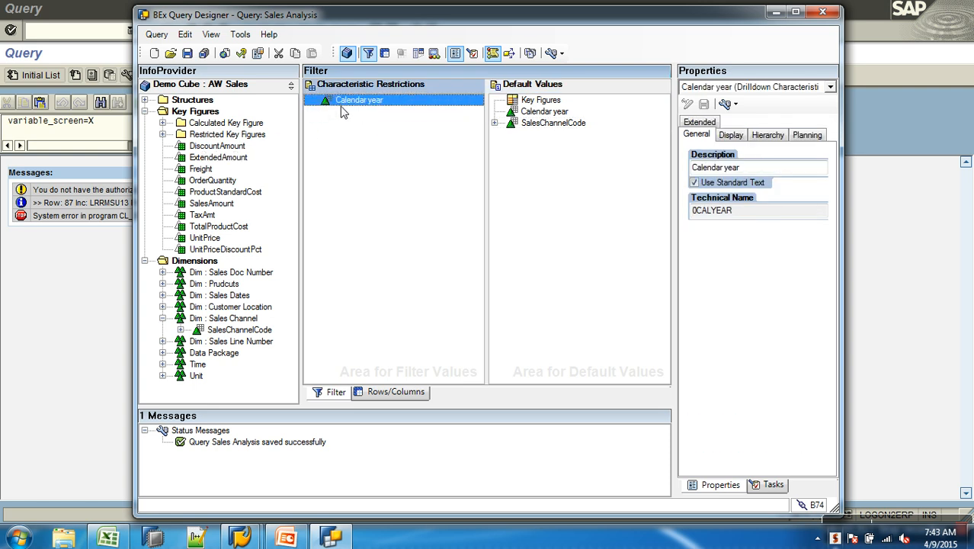
{"action": "left_click_drag", "start_coordinate": [357, 101], "coordinate": [263, 74]}
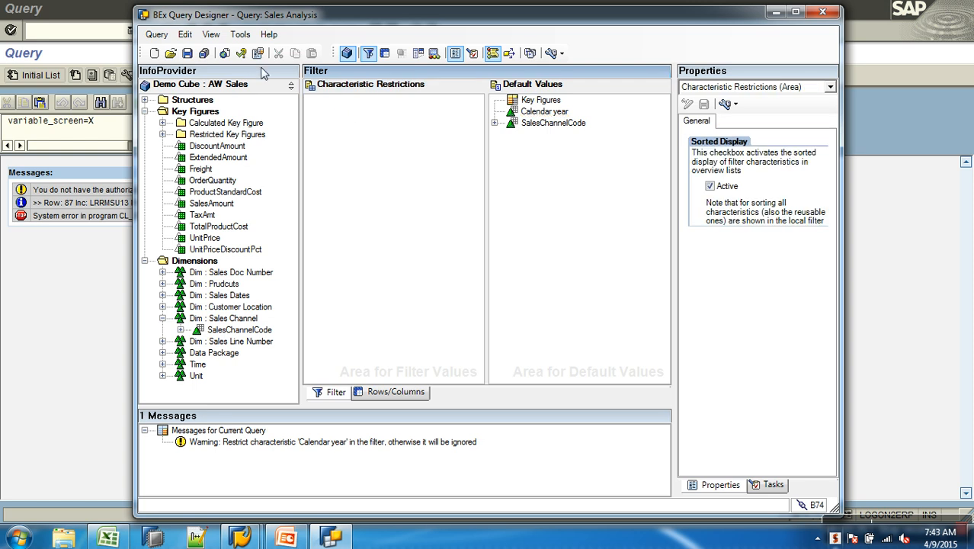
{"action": "left_click", "coordinate": [187, 53]}
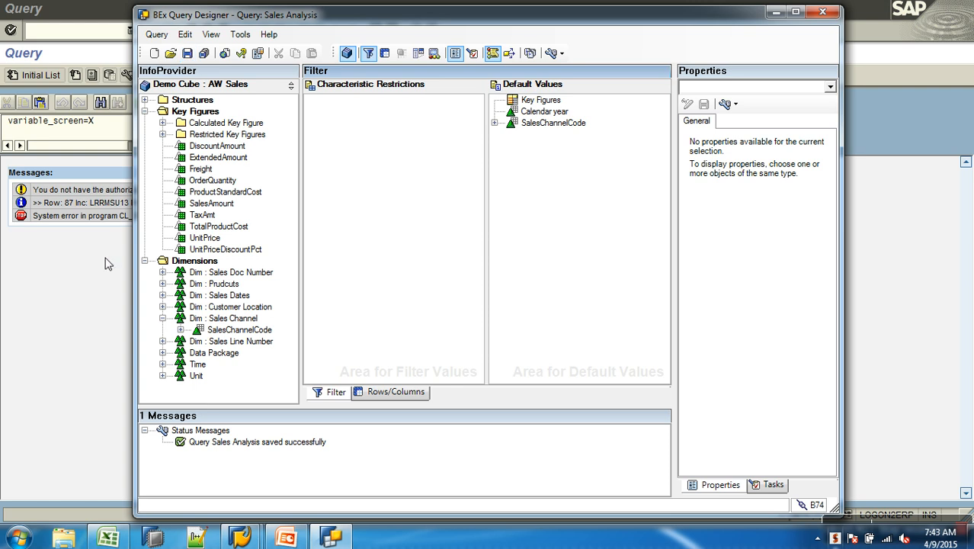
- Return to the query monitor, re-execute the query and open the value help for Select code from Security
{"action": "left_click", "coordinate": [104, 262]}
{"action": "left_click", "coordinate": [192, 30]}
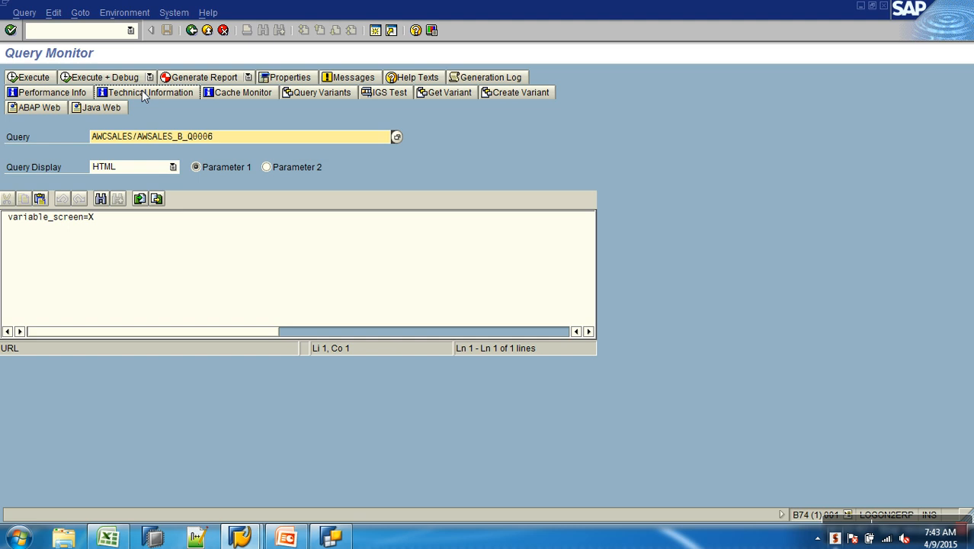
{"action": "left_click", "coordinate": [36, 77]}
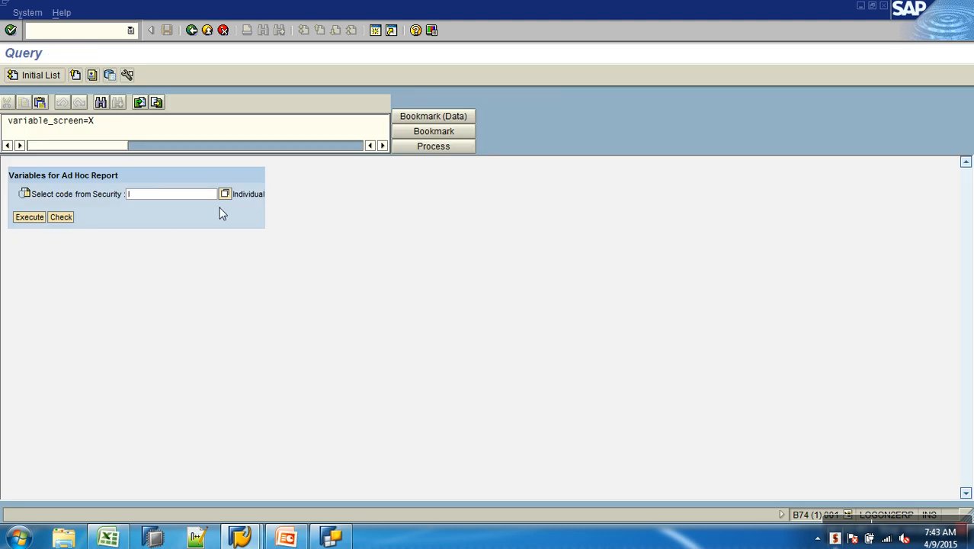
{"action": "left_click", "coordinate": [225, 194]}
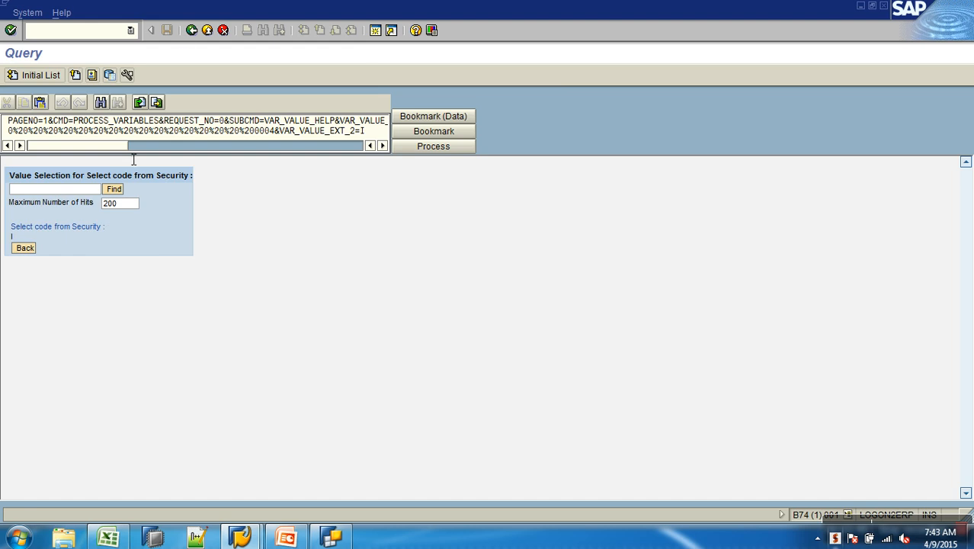
- Go back, rerun the query and open the security code value help again before returning to the monitor
{"action": "left_click", "coordinate": [191, 29]}
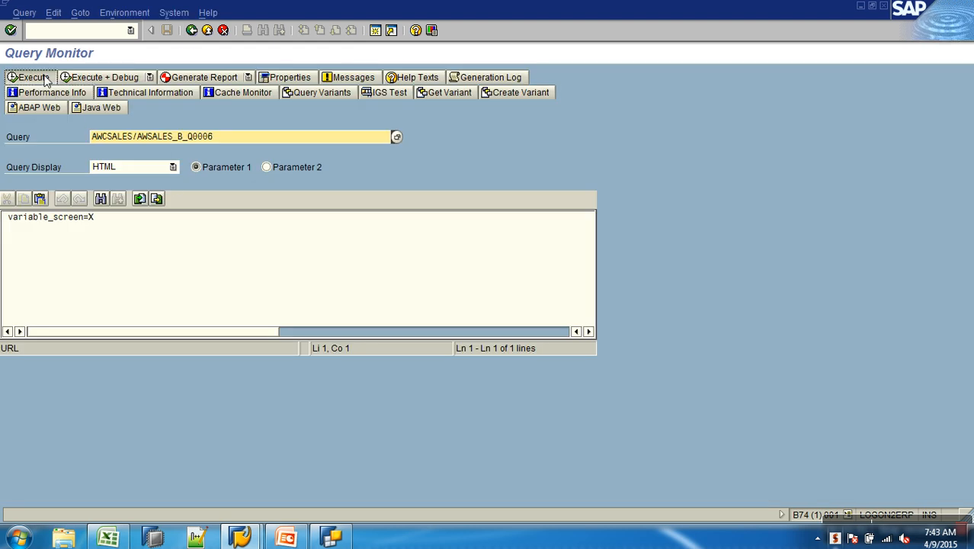
{"action": "left_click", "coordinate": [96, 168]}
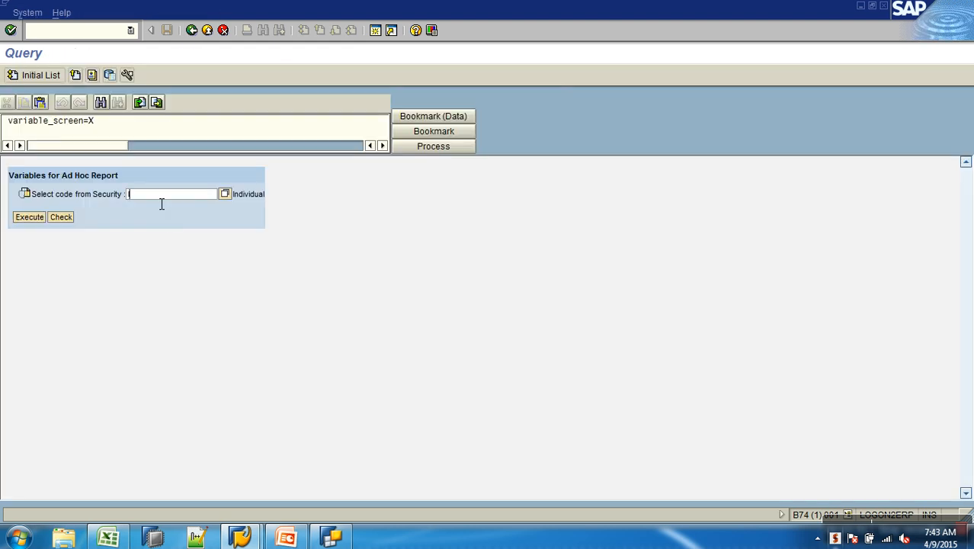
{"action": "left_click", "coordinate": [225, 194]}
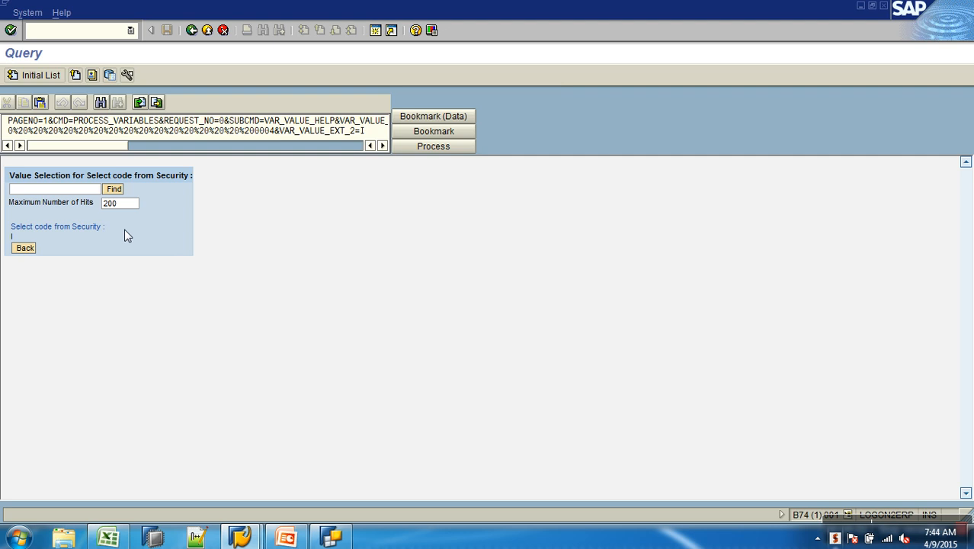
{"action": "left_click", "coordinate": [191, 31]}
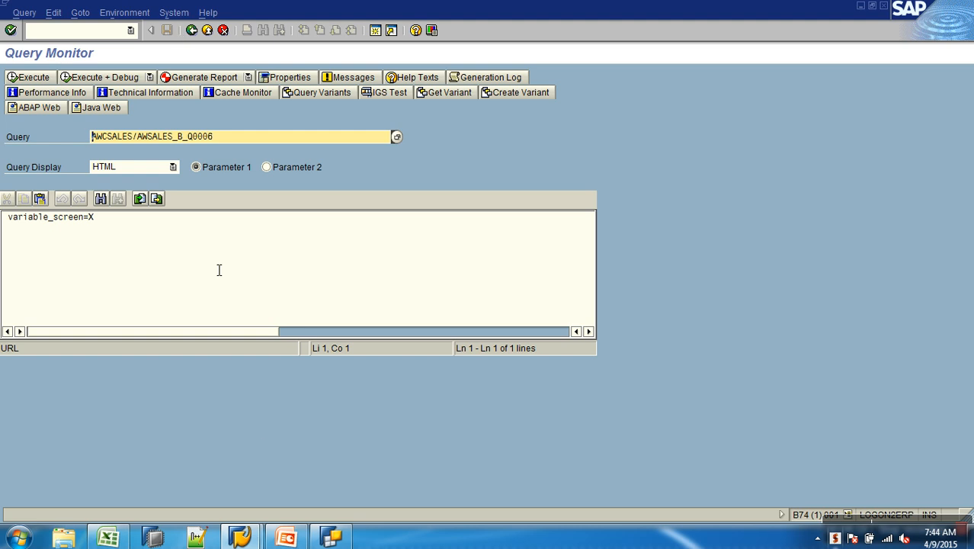
- In Query Designer, inspect the details of the Select code from Security variable under SalesChannelCode
{"action": "left_click", "coordinate": [331, 537]}
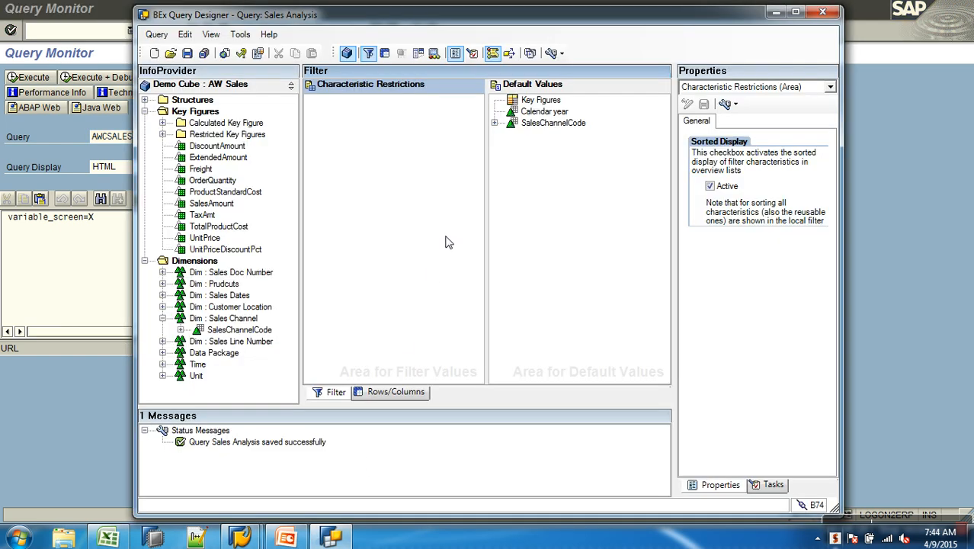
{"action": "left_click", "coordinate": [496, 125]}
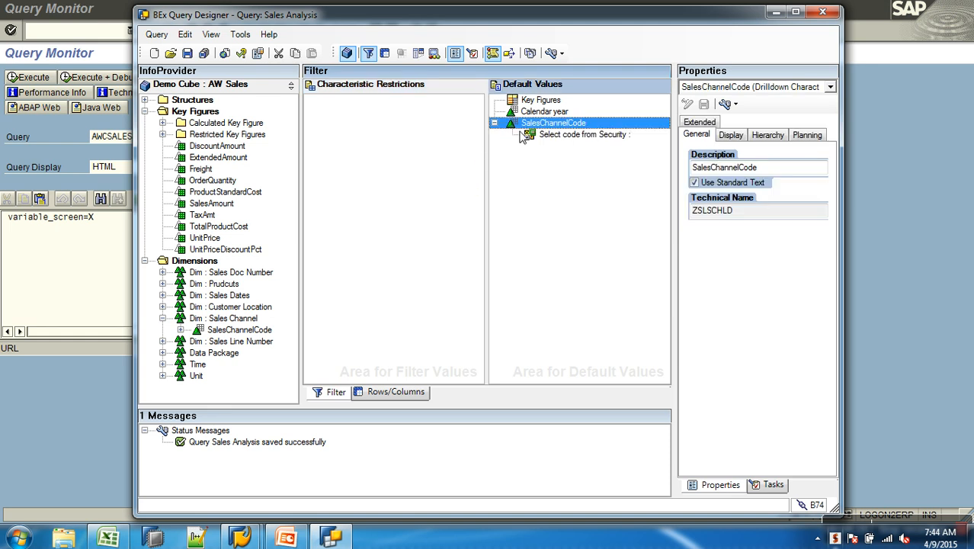
{"action": "left_click", "coordinate": [595, 137]}
{"action": "left_click", "coordinate": [802, 134]}
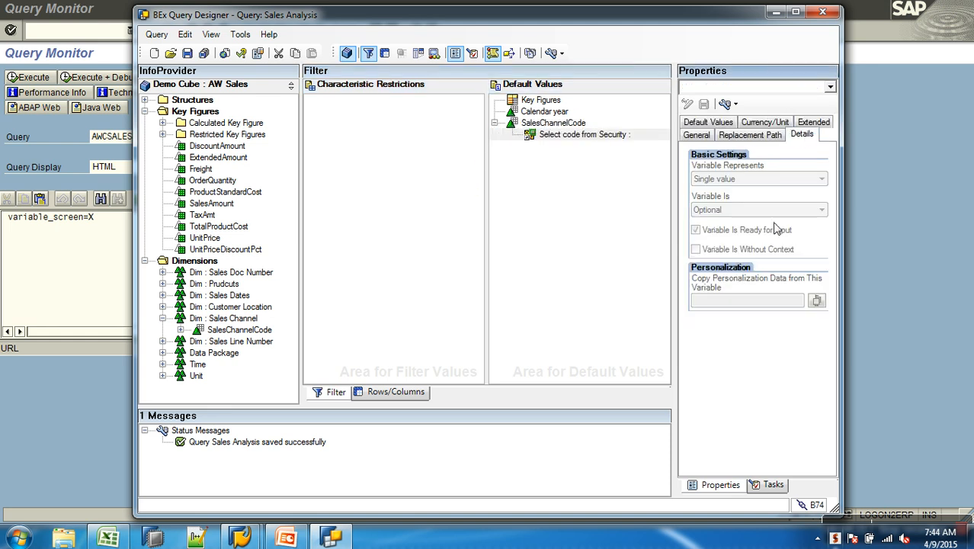
- Open the SalesChannelCode restriction, show variables, and remove Select code from Security from the chosen selection
{"action": "right_click", "coordinate": [561, 124]}
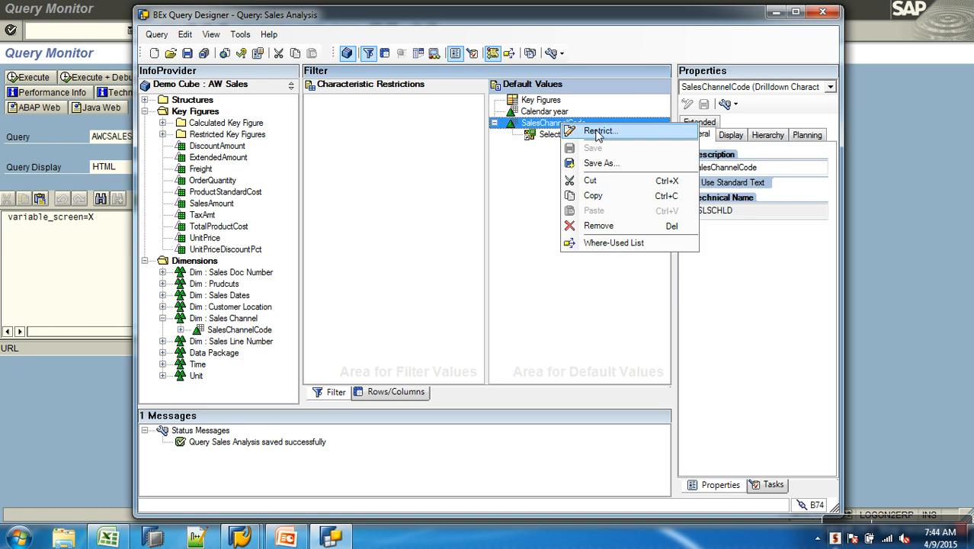
{"action": "left_click", "coordinate": [599, 131]}
{"action": "left_click", "coordinate": [408, 154]}
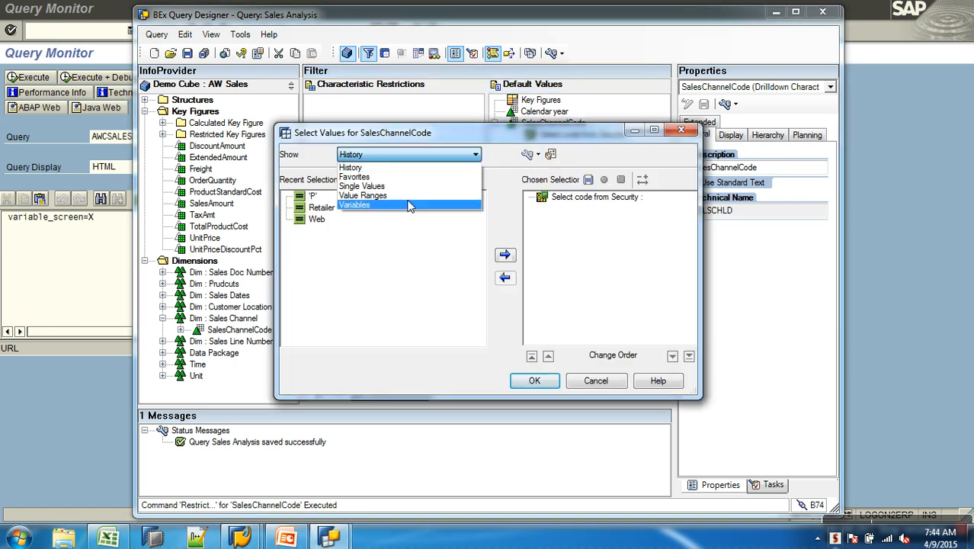
{"action": "left_click", "coordinate": [408, 205]}
{"action": "left_click", "coordinate": [564, 198]}
{"action": "left_click", "coordinate": [504, 277]}
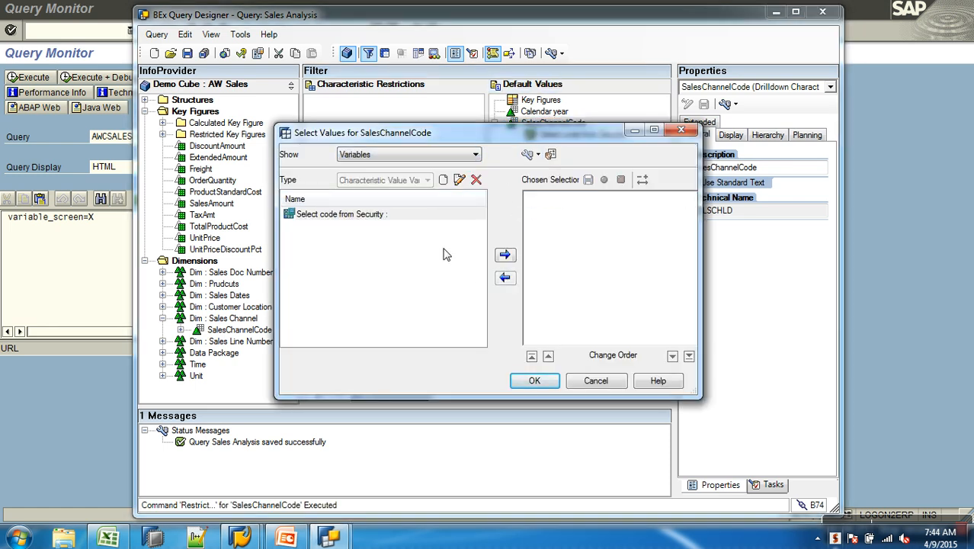
- Edit the Select code from Security variable, clear Variable Is Ready for Input, and save it
{"action": "left_click", "coordinate": [381, 216]}
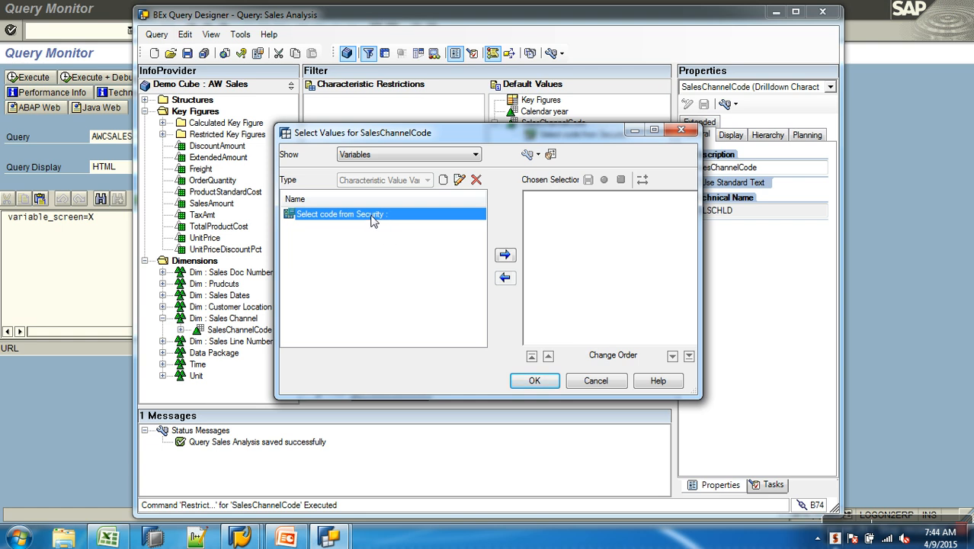
{"action": "left_click", "coordinate": [459, 179]}
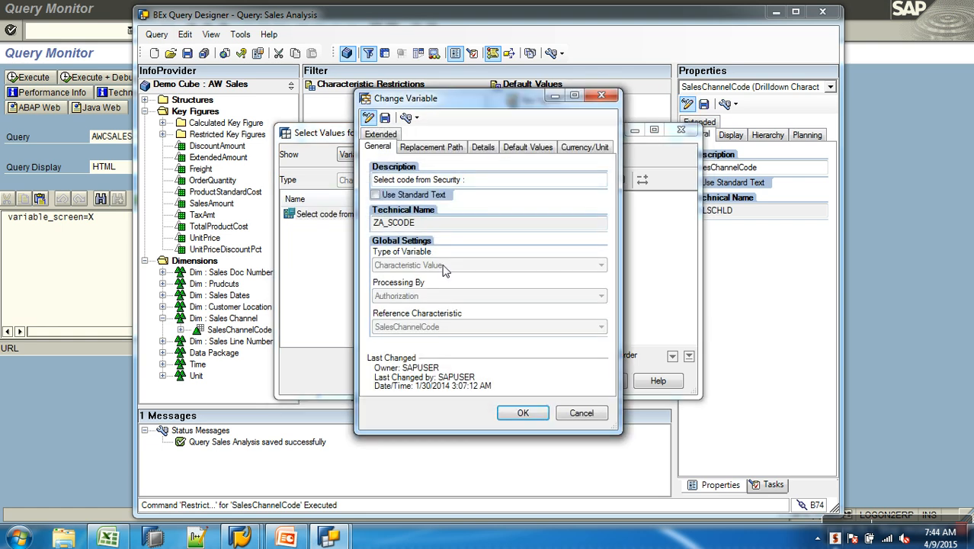
{"action": "left_click", "coordinate": [485, 147]}
{"action": "left_click", "coordinate": [422, 249]}
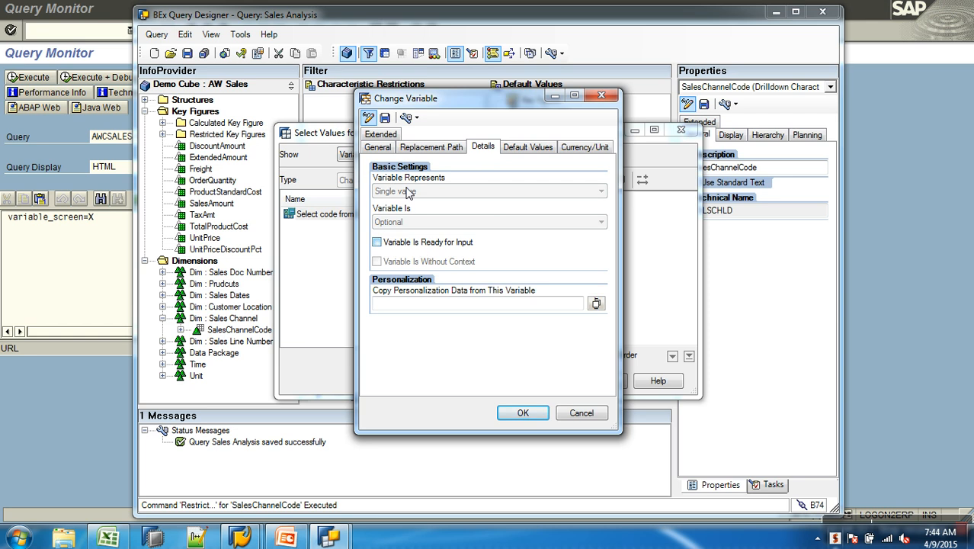
{"action": "left_click", "coordinate": [385, 117]}
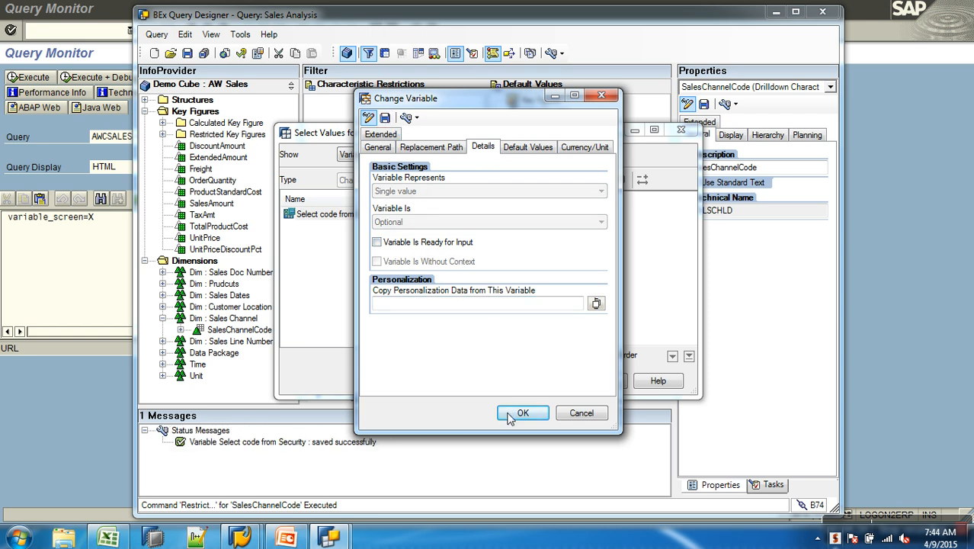
{"action": "left_click", "coordinate": [510, 419]}
- Add the Select code from Security variable back to the SalesChannelCode selection, confirm, and save the query
{"action": "left_click", "coordinate": [504, 256]}
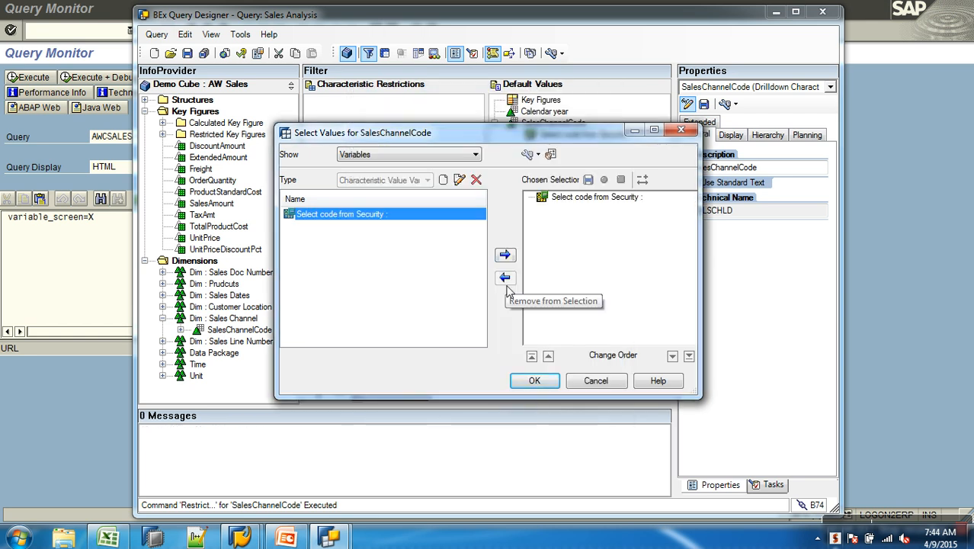
{"action": "left_click", "coordinate": [536, 381]}
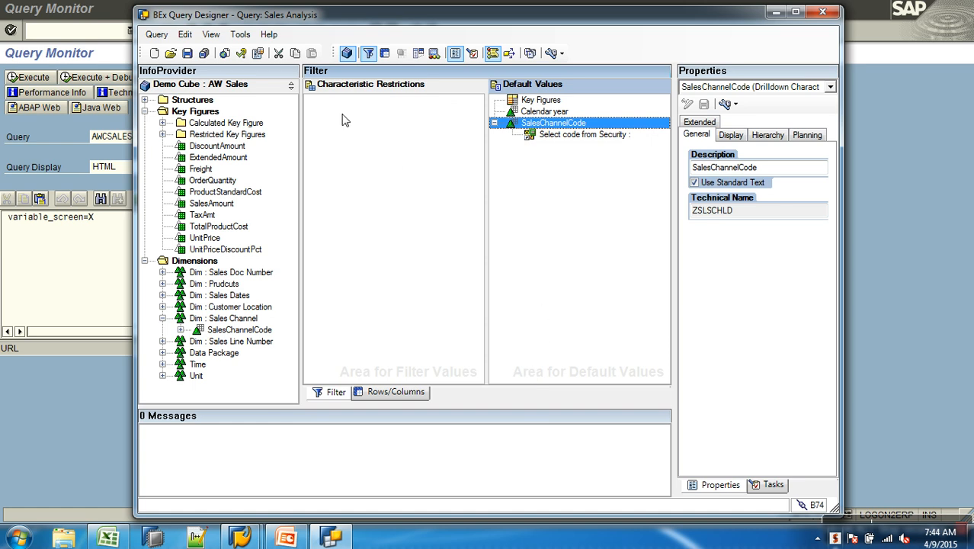
{"action": "left_click", "coordinate": [187, 54]}
- Reopen the report monitor and execute the Sales Analysis query
{"action": "left_click", "coordinate": [95, 274]}
{"action": "left_click", "coordinate": [189, 30]}
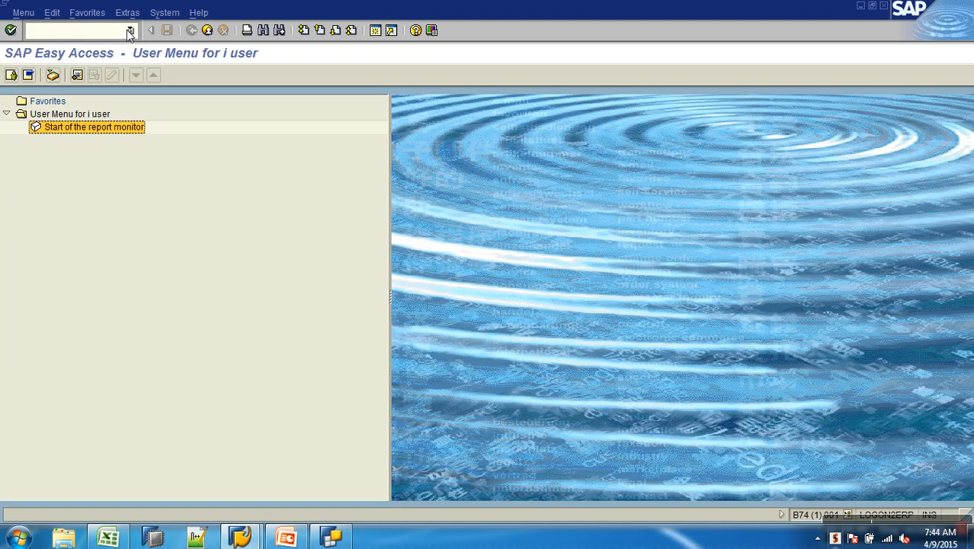
{"action": "double_click", "coordinate": [111, 126]}
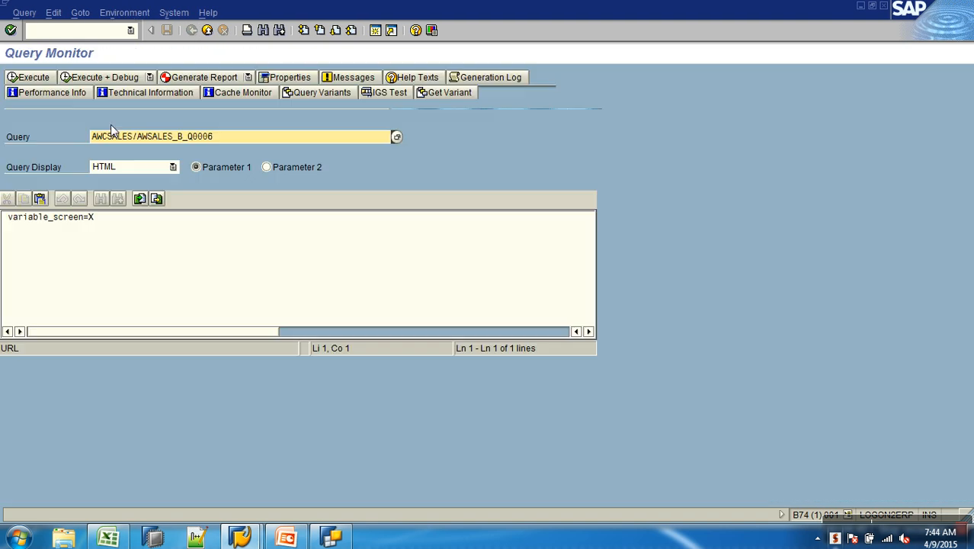
{"action": "left_click", "coordinate": [44, 80]}
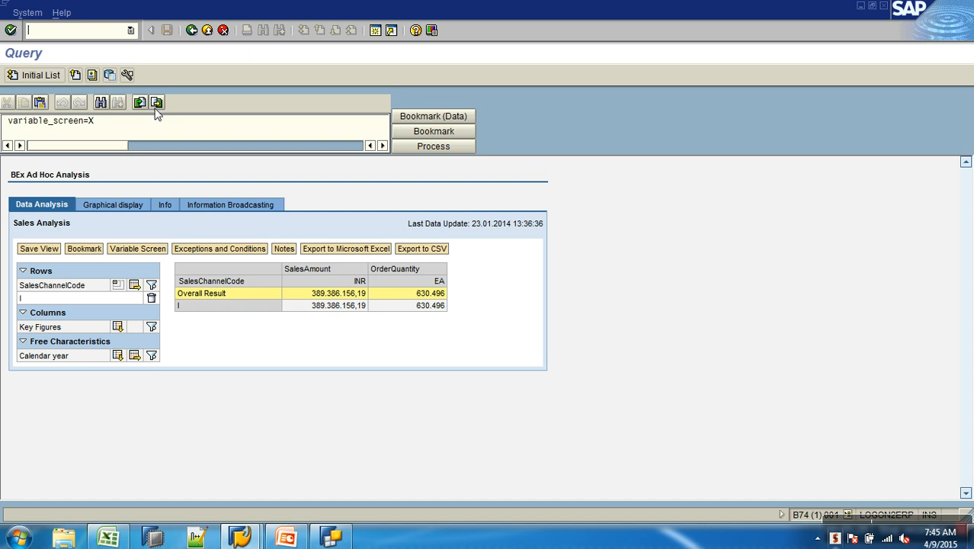
- Leave the query output and return to the SAP Easy Access user menu
{"action": "left_click", "coordinate": [129, 30]}
{"action": "left_click", "coordinate": [92, 33]}
{"action": "left_click", "coordinate": [220, 35]}
{"action": "left_click", "coordinate": [209, 35]}
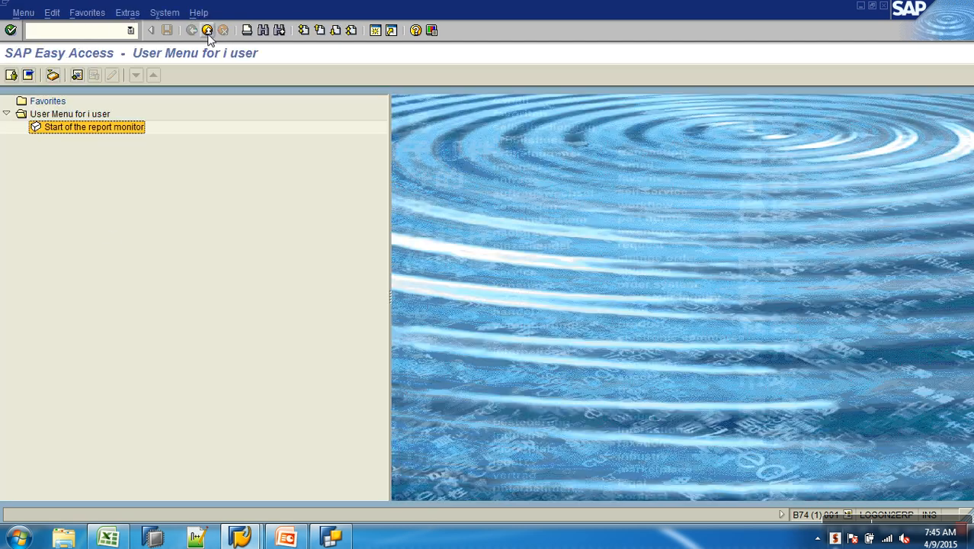
{"action": "left_click", "coordinate": [58, 162]}
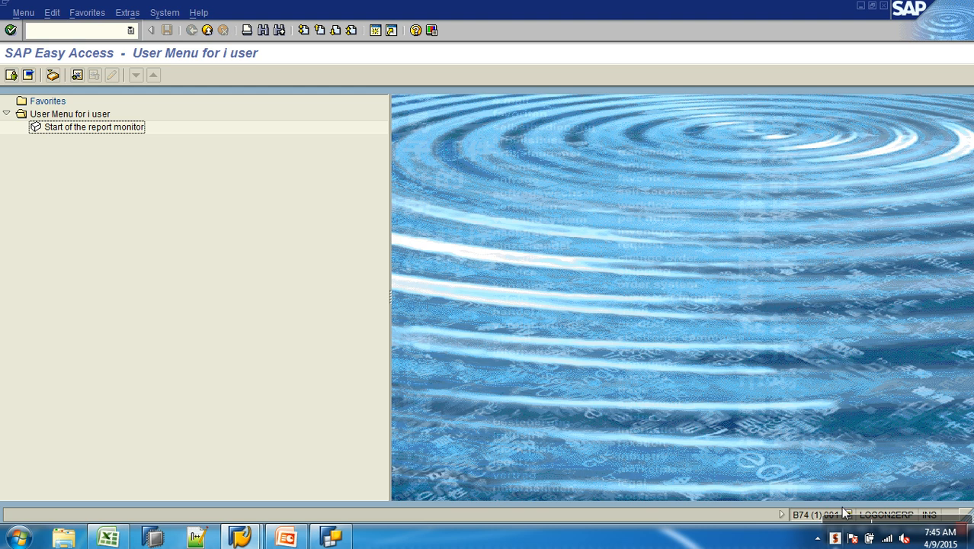
{"action": "mouse_move", "coordinate": [871, 521]}
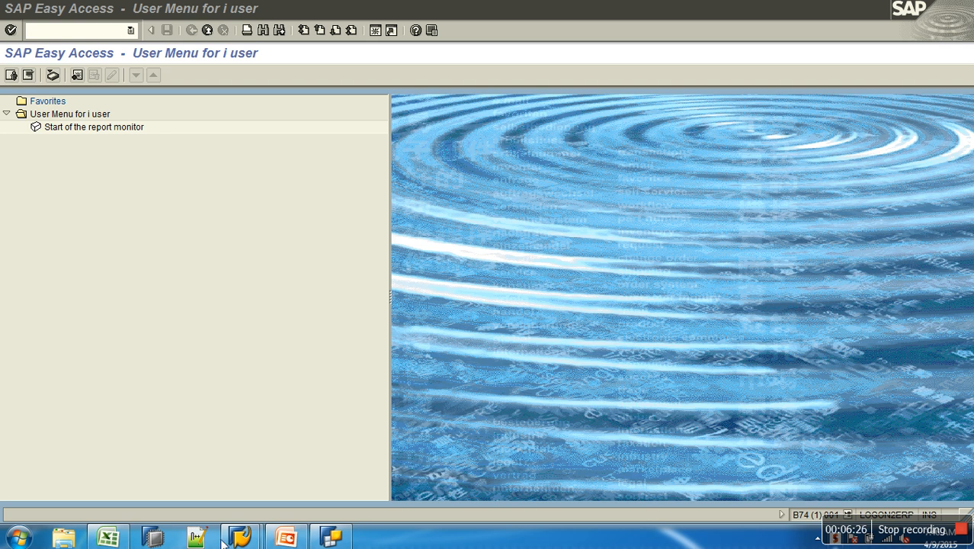
- End the current SAP session and start a new logon to the SAP BW system
{"action": "left_click", "coordinate": [121, 37]}
{"action": "type", "text": "rsa1"}
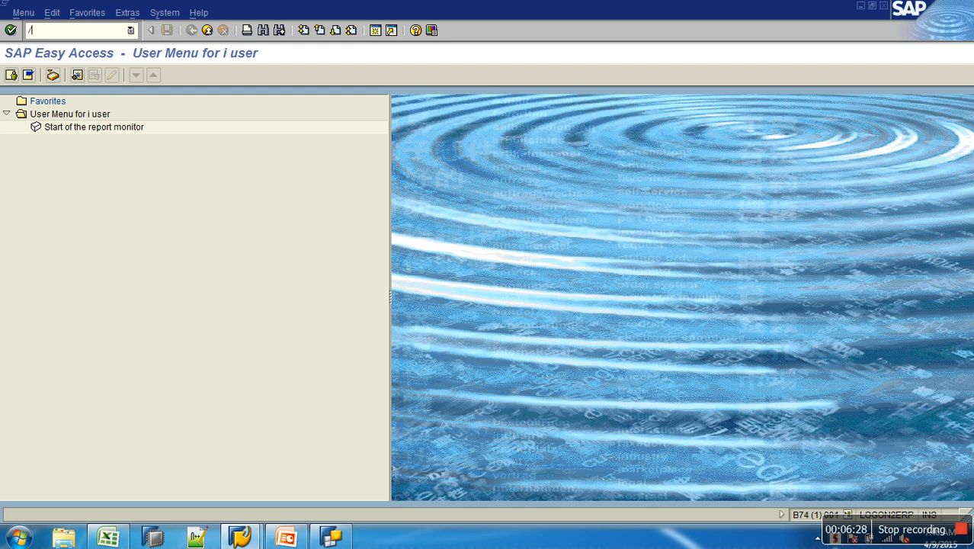
{"action": "key", "text": "Return"}
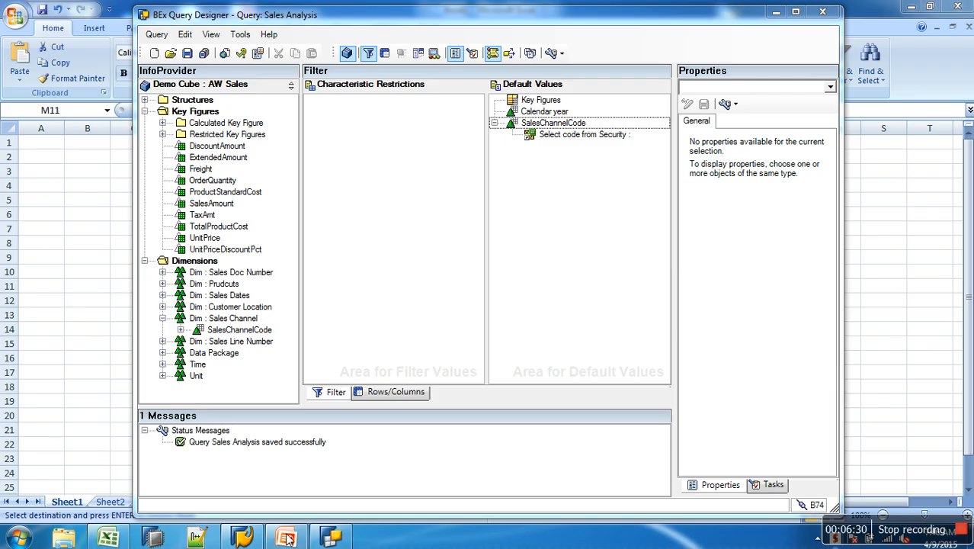
{"action": "left_click", "coordinate": [242, 538]}
{"action": "left_click", "coordinate": [393, 179]}
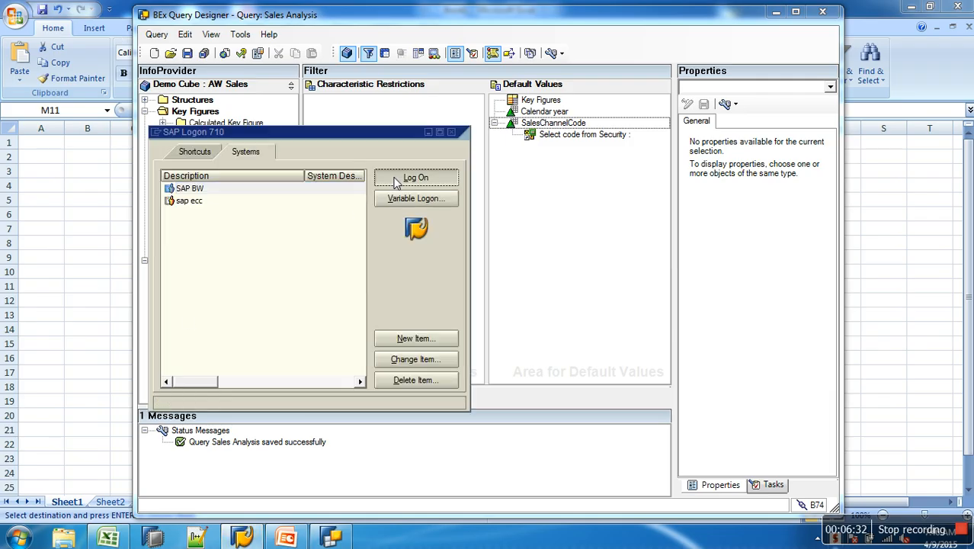
- Log on as user sapuser and enter the account password
{"action": "type", "text": "sapuser"}
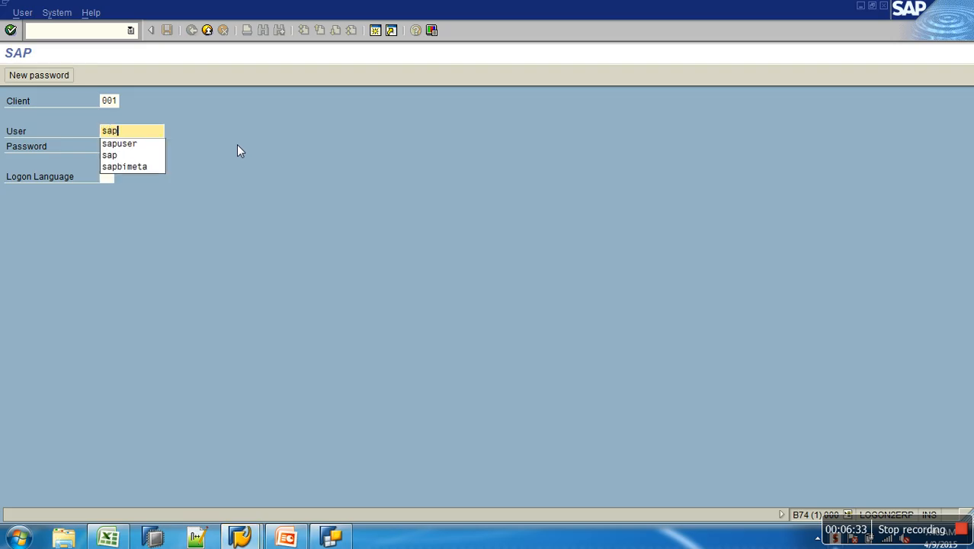
{"action": "key", "text": "Tab"}
{"action": "type", "text": "********"}
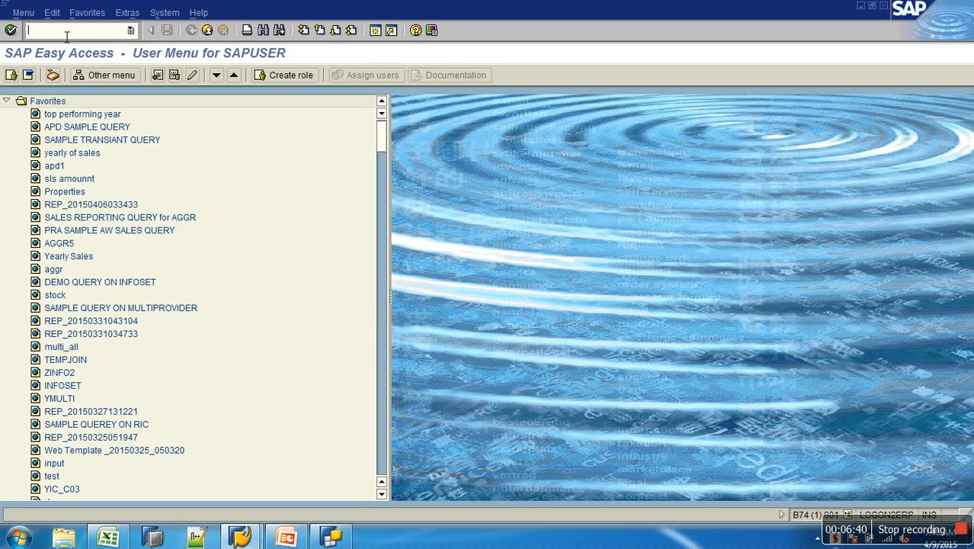
- Open role maintenance and create single role YSALES with description Sales Reports
{"action": "type", "text": "g"}
{"action": "key", "text": "Return"}
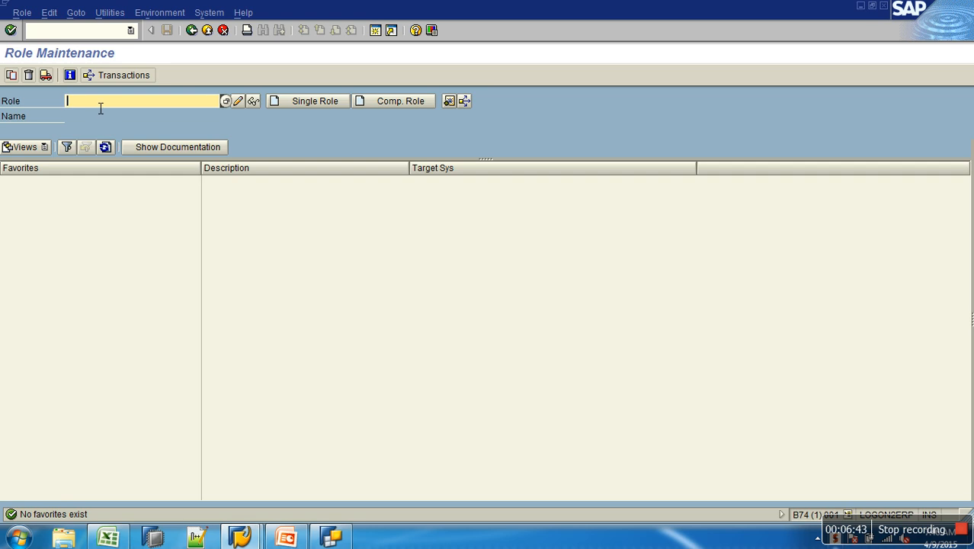
{"action": "type", "text": "YSALES"}
{"action": "left_click", "coordinate": [336, 104]}
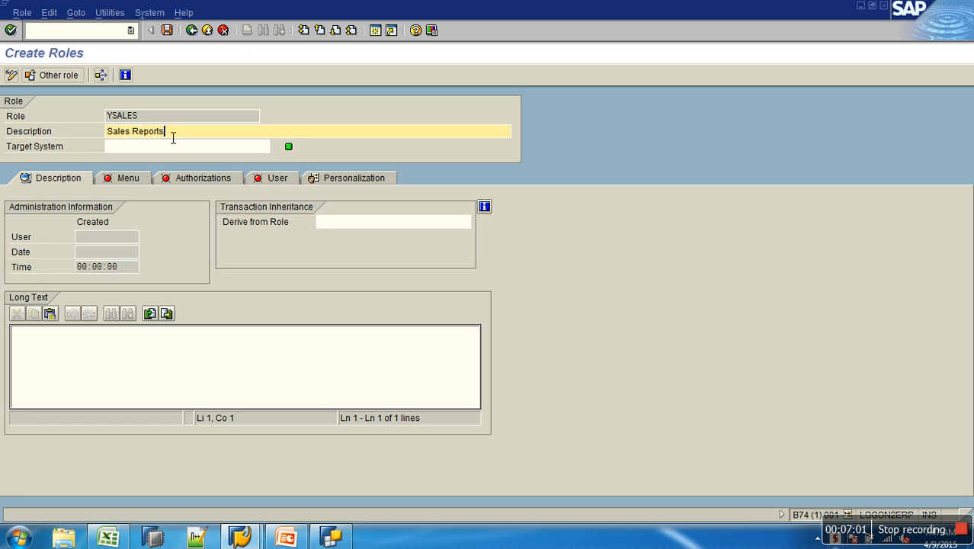
- Save the YSALES role and add transaction RRMX to its role menu, then save
{"action": "left_click", "coordinate": [135, 183]}
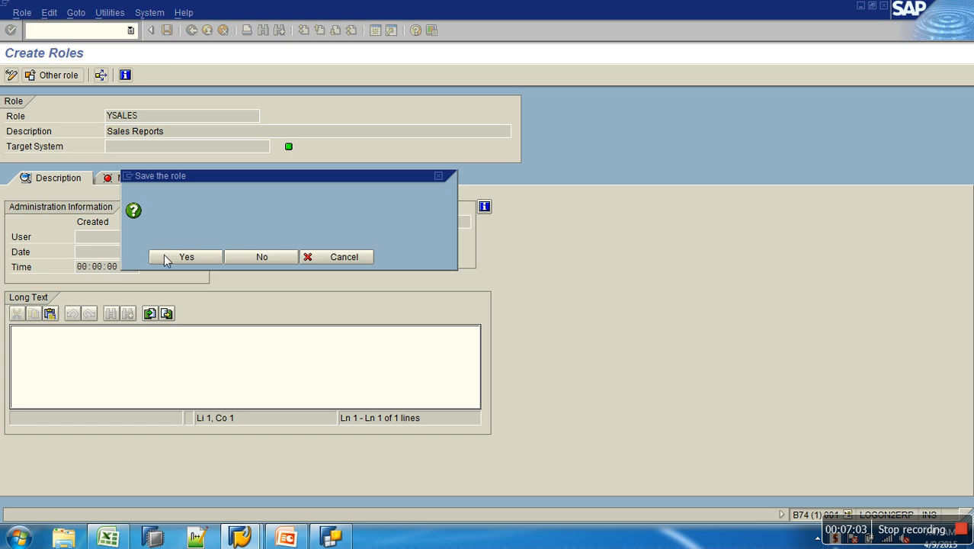
{"action": "left_click", "coordinate": [166, 257]}
{"action": "left_click", "coordinate": [136, 209]}
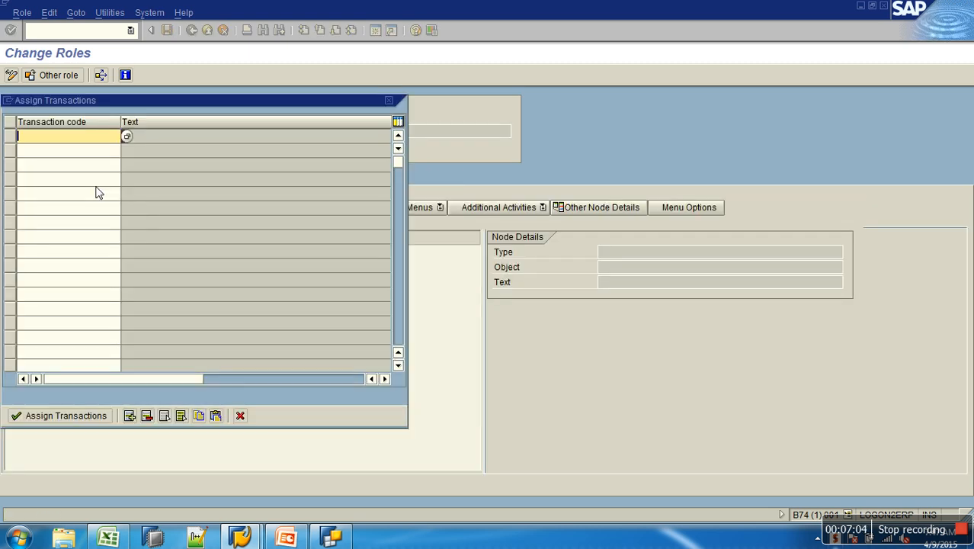
{"action": "type", "text": "rrmx"}
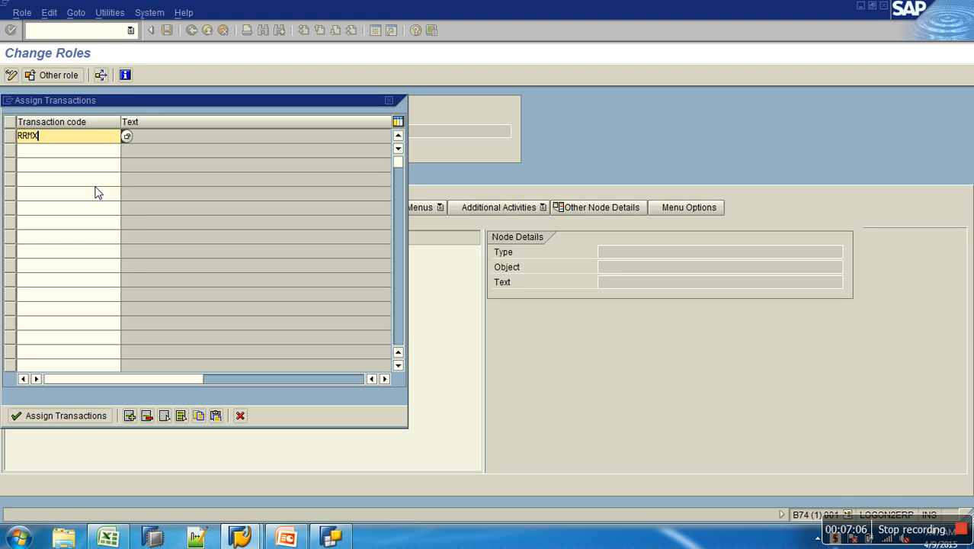
{"action": "key", "text": "Return"}
{"action": "left_click", "coordinate": [48, 423]}
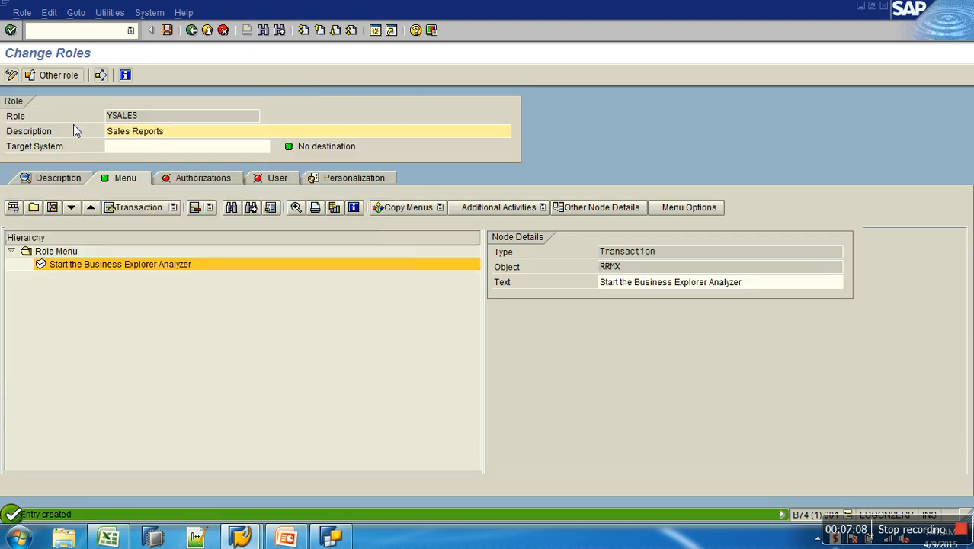
{"action": "left_click", "coordinate": [168, 31]}
{"action": "left_click", "coordinate": [167, 32]}
{"action": "left_click", "coordinate": [168, 36]}
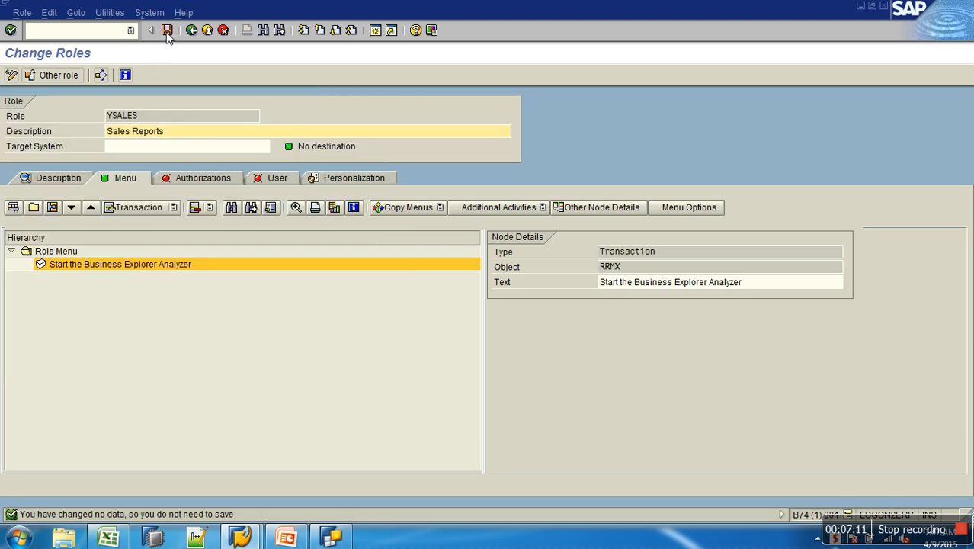
- Create and save a second single role YFIN with description Finance Reports
{"action": "double_click", "coordinate": [181, 117]}
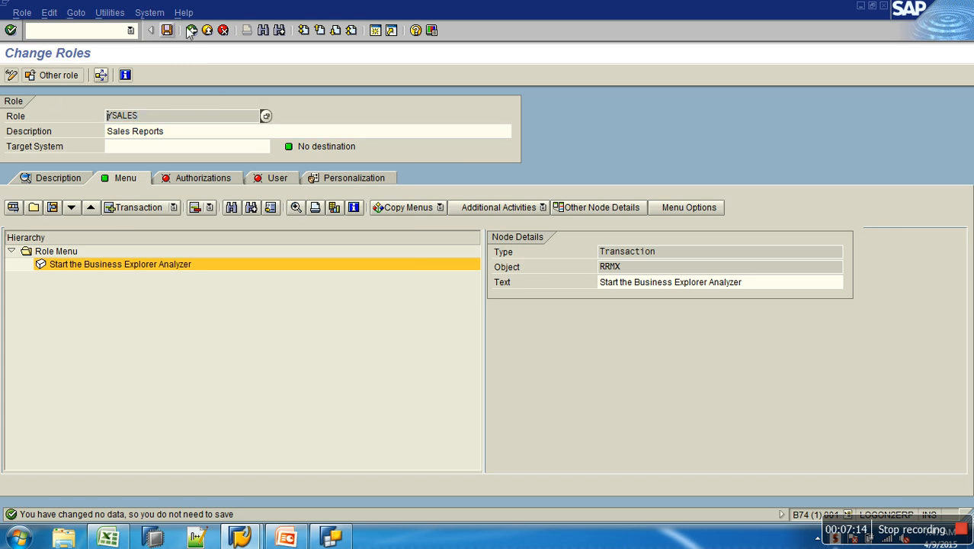
{"action": "left_click", "coordinate": [192, 29]}
{"action": "key", "text": "BackSpace"}
{"action": "key", "text": "BackSpace"}
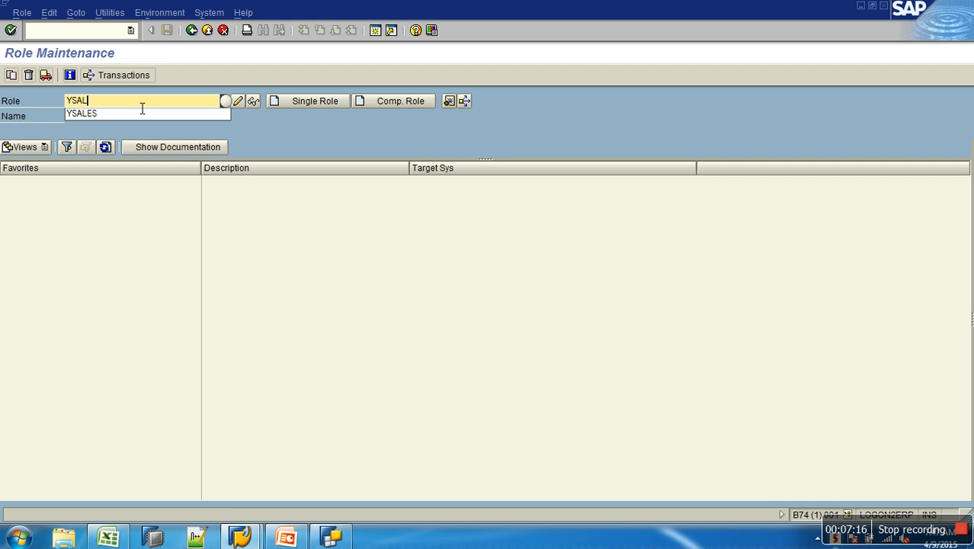
{"action": "key", "text": "BackSpace"}
{"action": "type", "text": "FIN"}
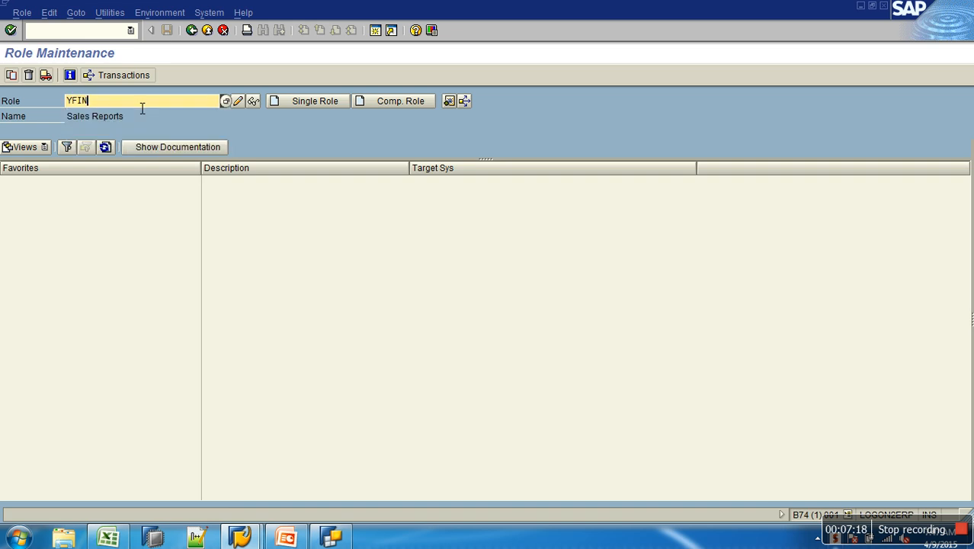
{"action": "left_click", "coordinate": [305, 102]}
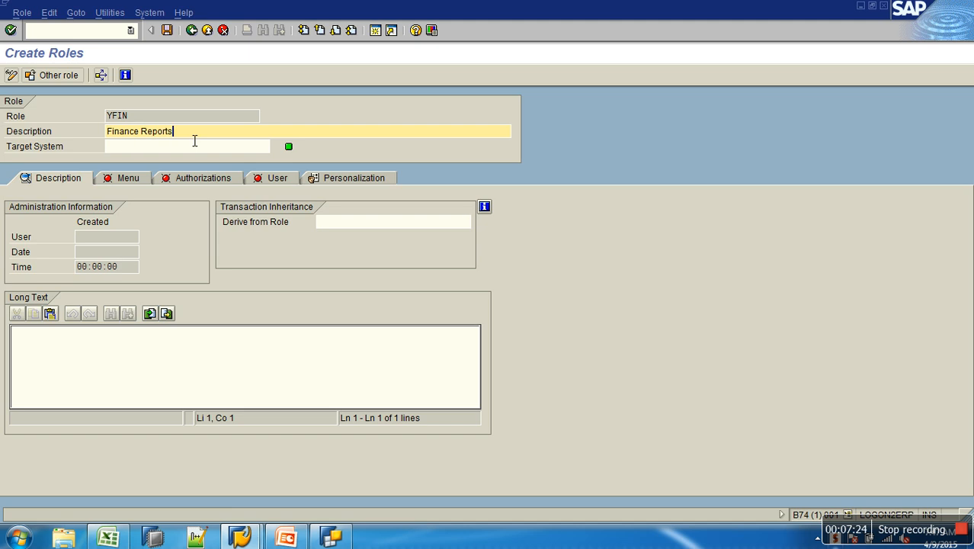
{"action": "left_click", "coordinate": [167, 30]}
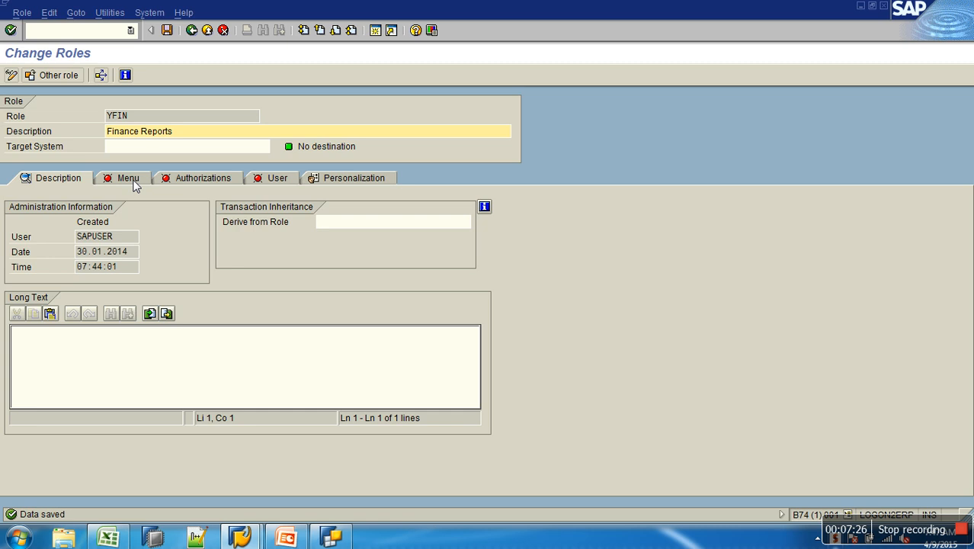
- Add transaction RRMX to the YFIN role menu and save the role
{"action": "left_click", "coordinate": [128, 177]}
{"action": "left_click", "coordinate": [129, 207]}
{"action": "type", "text": "rrmx"}
{"action": "key", "text": "Return"}
{"action": "left_click", "coordinate": [46, 418]}
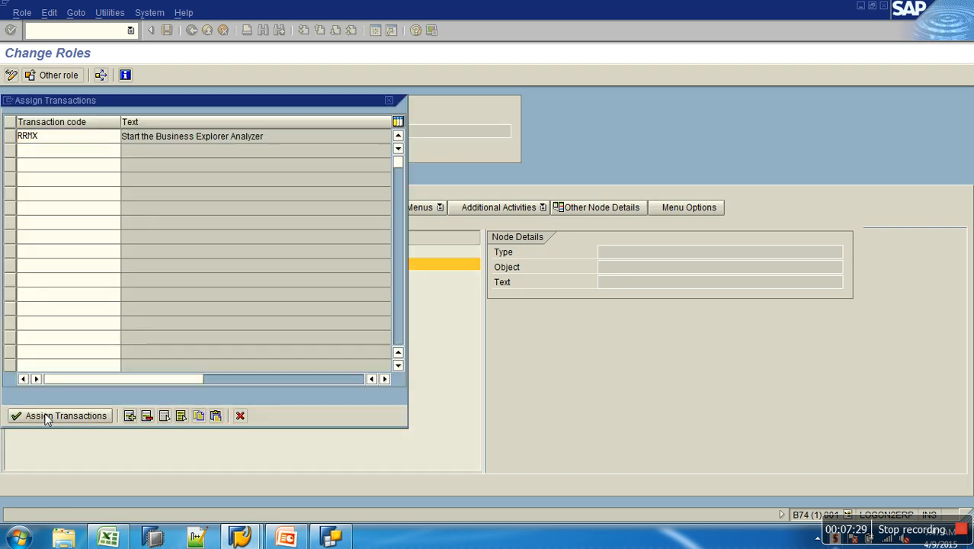
{"action": "left_click", "coordinate": [167, 30]}
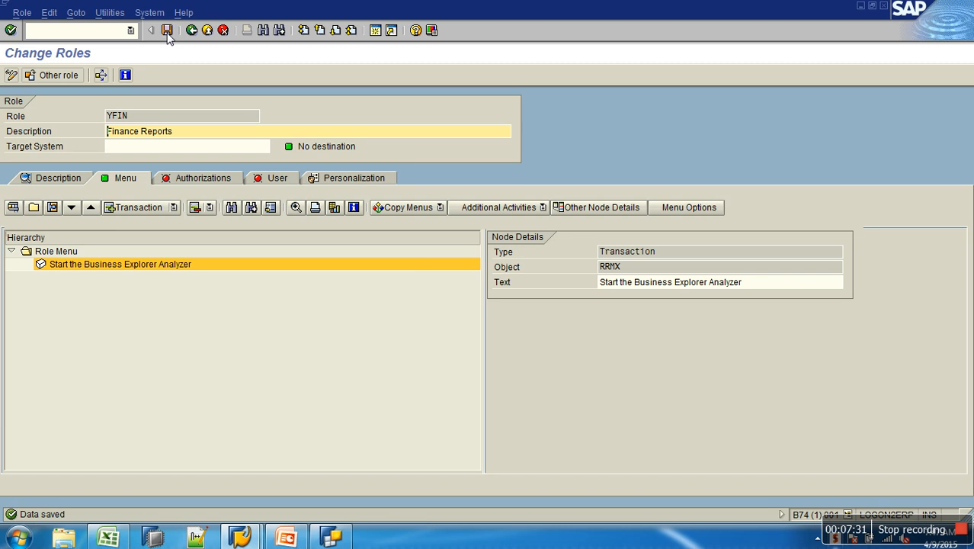
- Open the YFIN role's authorization data and expand the transaction code check
{"action": "left_click", "coordinate": [185, 176]}
{"action": "left_click", "coordinate": [31, 372]}
{"action": "left_click", "coordinate": [17, 374]}
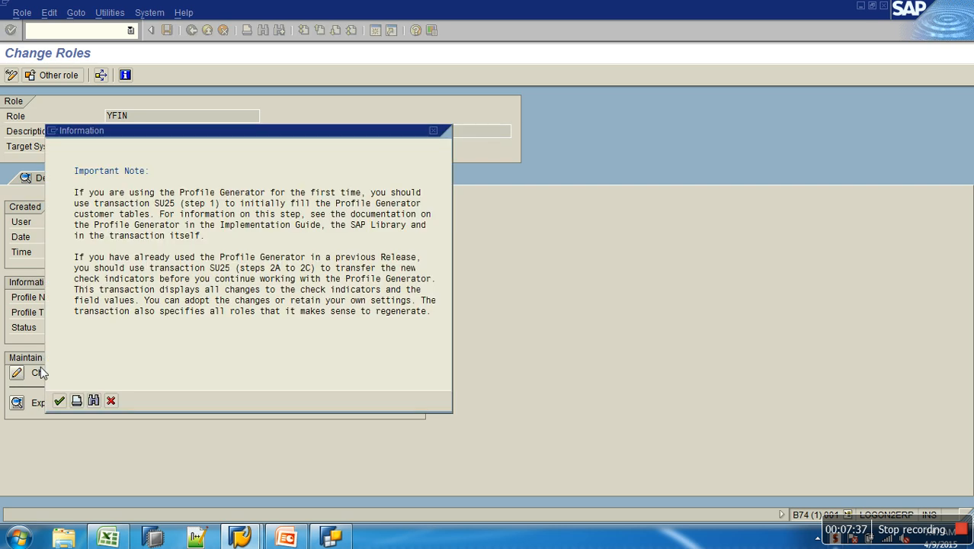
{"action": "left_click", "coordinate": [58, 400]}
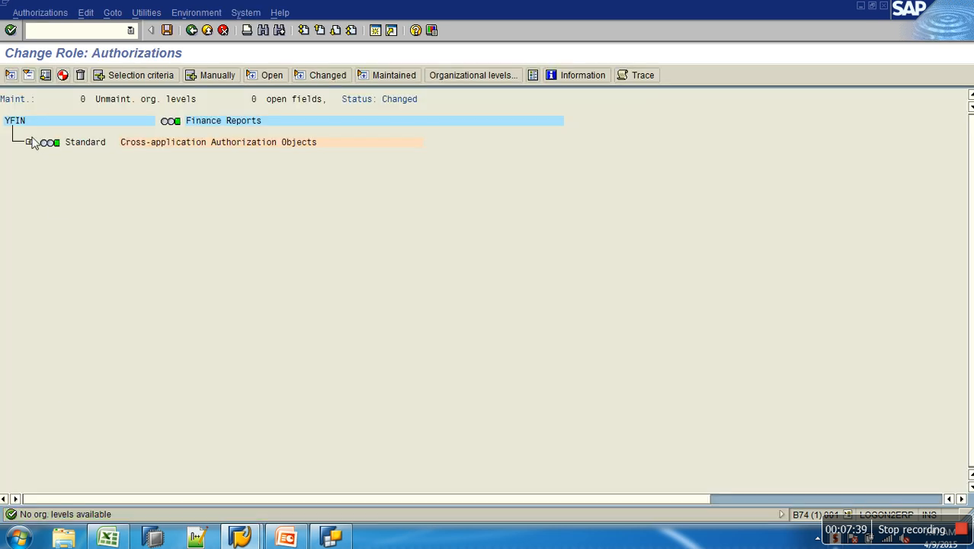
{"action": "left_click", "coordinate": [30, 144]}
{"action": "left_click", "coordinate": [50, 166]}
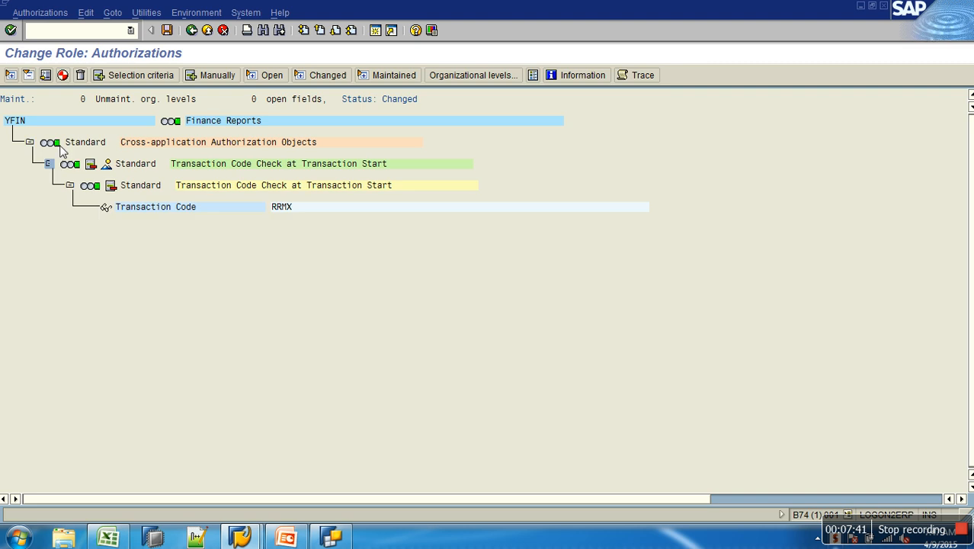
- Generate the YFIN authorization profile with the default profile name and save the role
{"action": "left_click", "coordinate": [62, 74]}
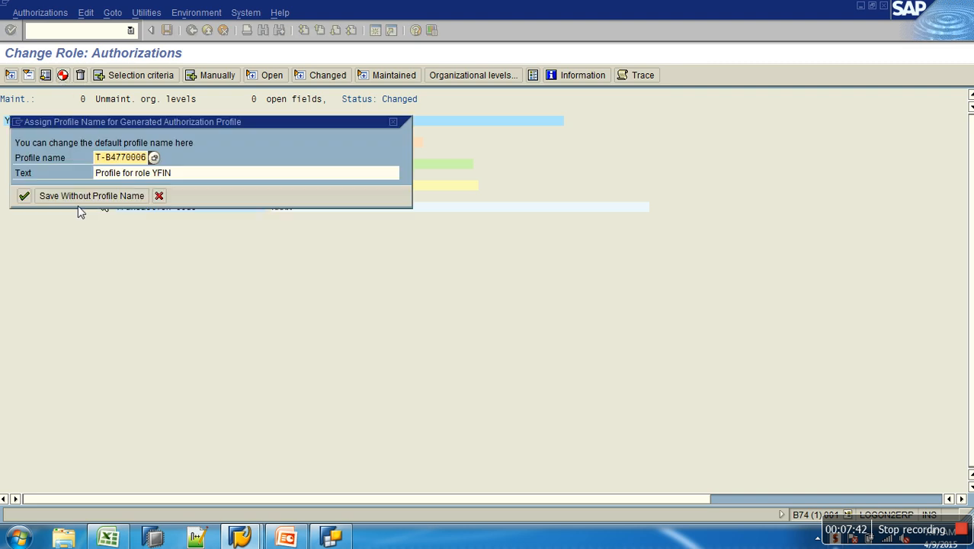
{"action": "left_click", "coordinate": [21, 194]}
{"action": "left_click", "coordinate": [191, 30]}
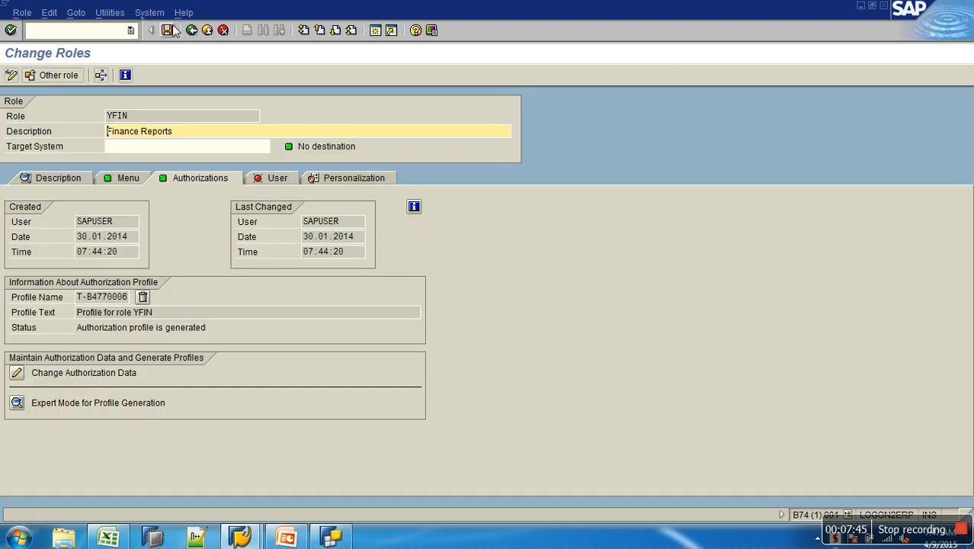
{"action": "left_click", "coordinate": [167, 30]}
{"action": "left_click", "coordinate": [191, 30]}
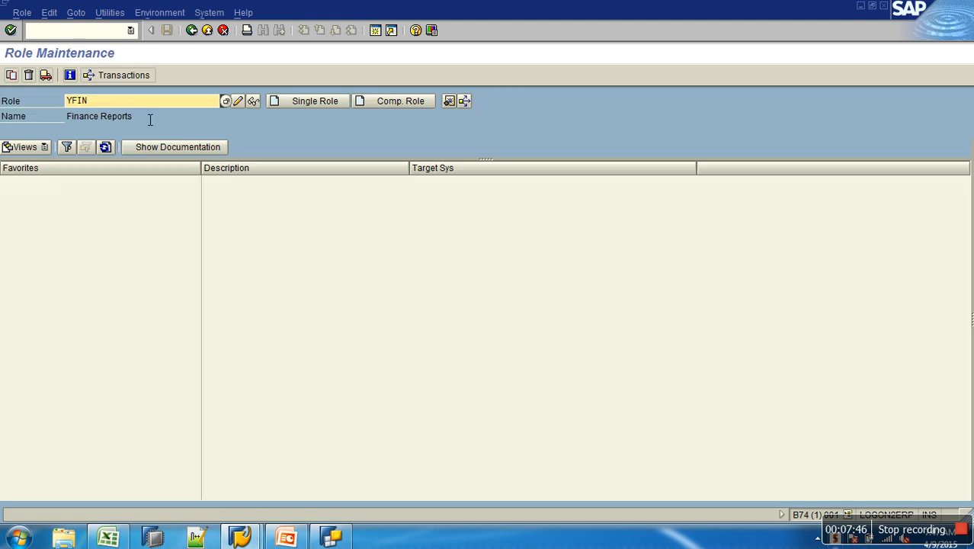
- Open role YSALES for change and generate its authorization profile
{"action": "left_click", "coordinate": [99, 126]}
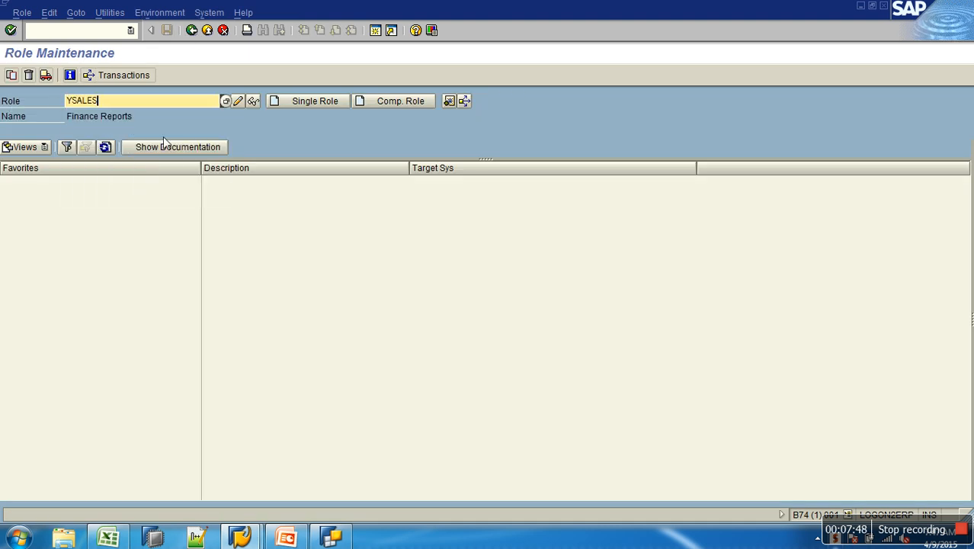
{"action": "left_click", "coordinate": [240, 102]}
{"action": "left_click", "coordinate": [180, 182]}
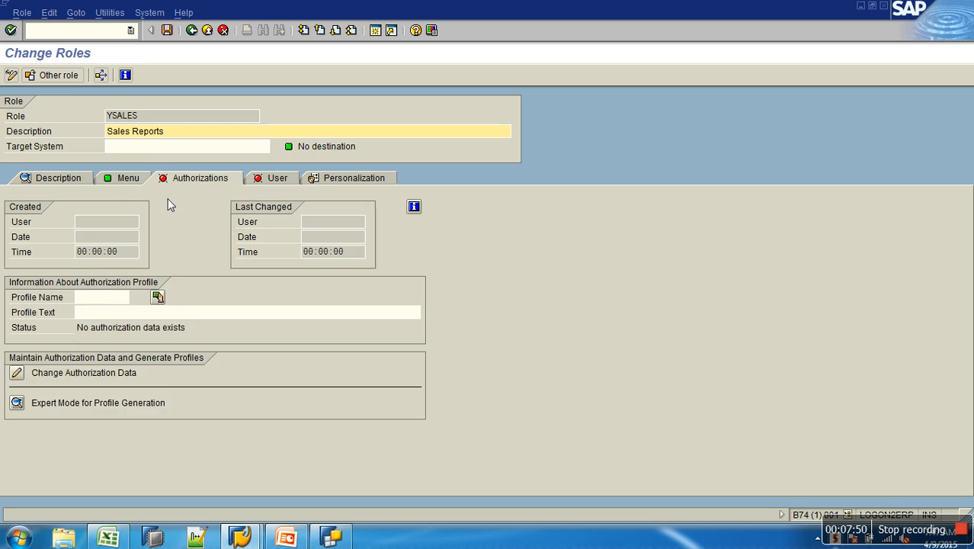
{"action": "left_click", "coordinate": [16, 374]}
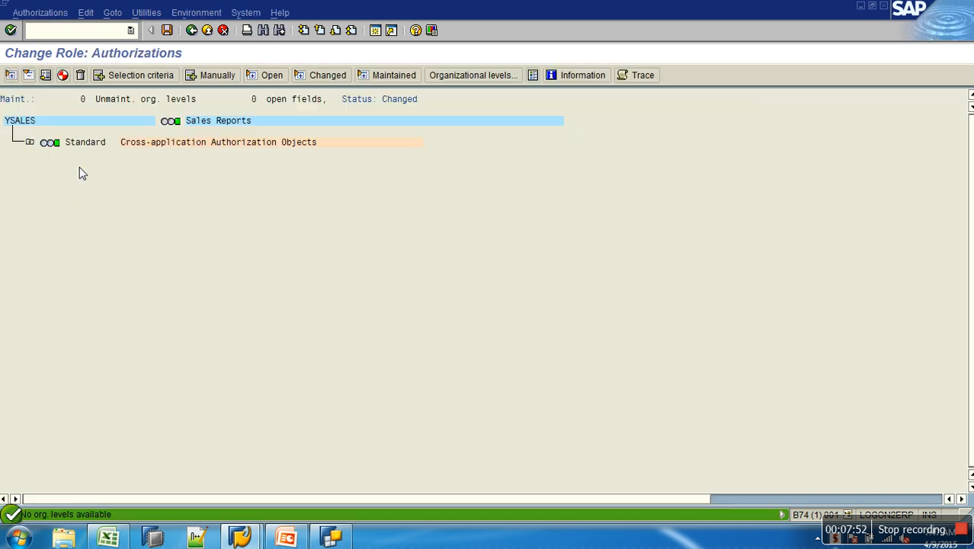
{"action": "left_click", "coordinate": [63, 74]}
{"action": "left_click", "coordinate": [24, 196]}
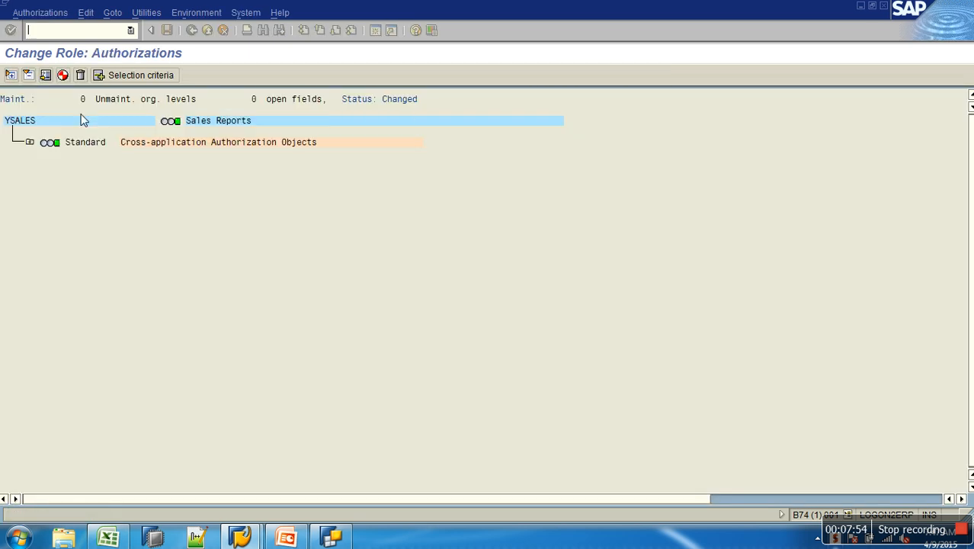
{"action": "left_click", "coordinate": [192, 31]}
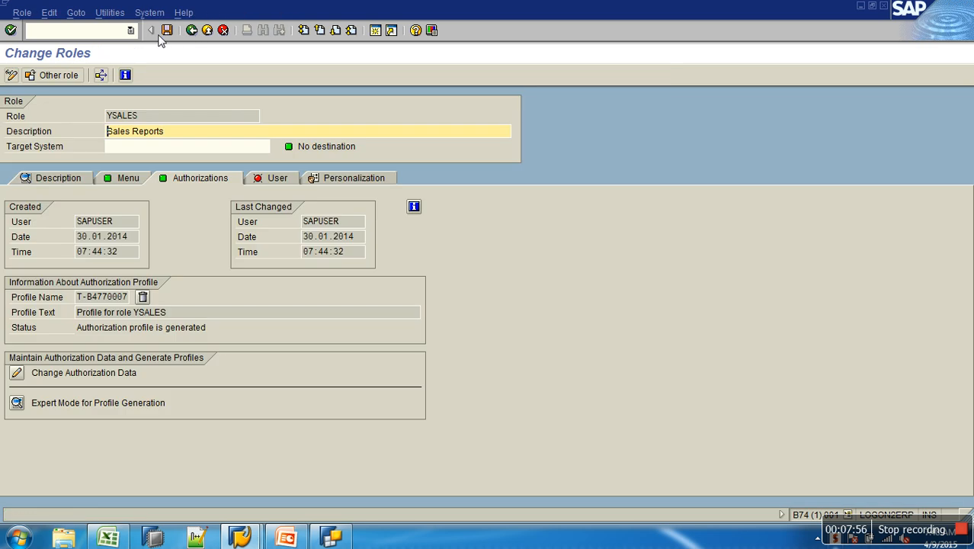
- Open user maintenance for sapuser in change mode and go to its role assignments
{"action": "left_click", "coordinate": [96, 37]}
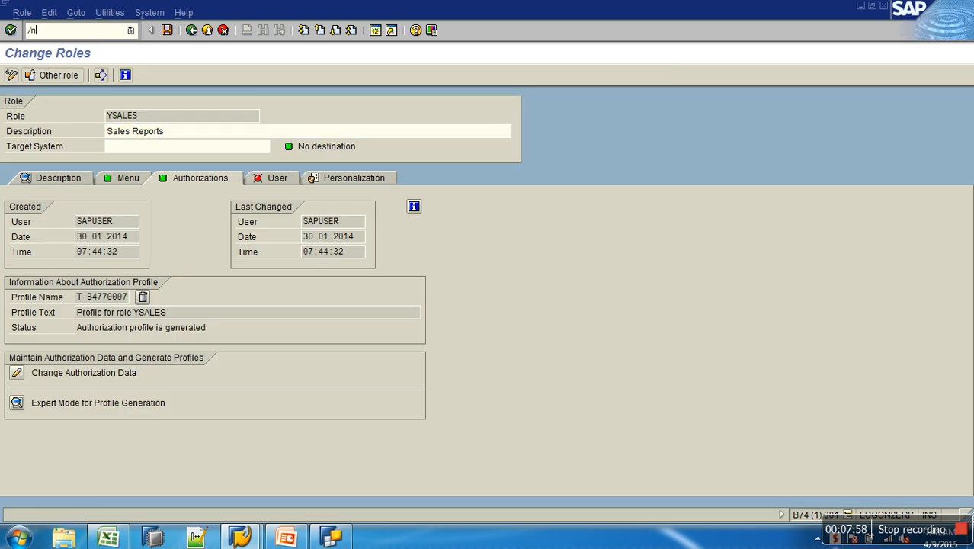
{"action": "type", "text": "/nsu01"}
{"action": "key", "text": "Return"}
{"action": "type", "text": "sa"}
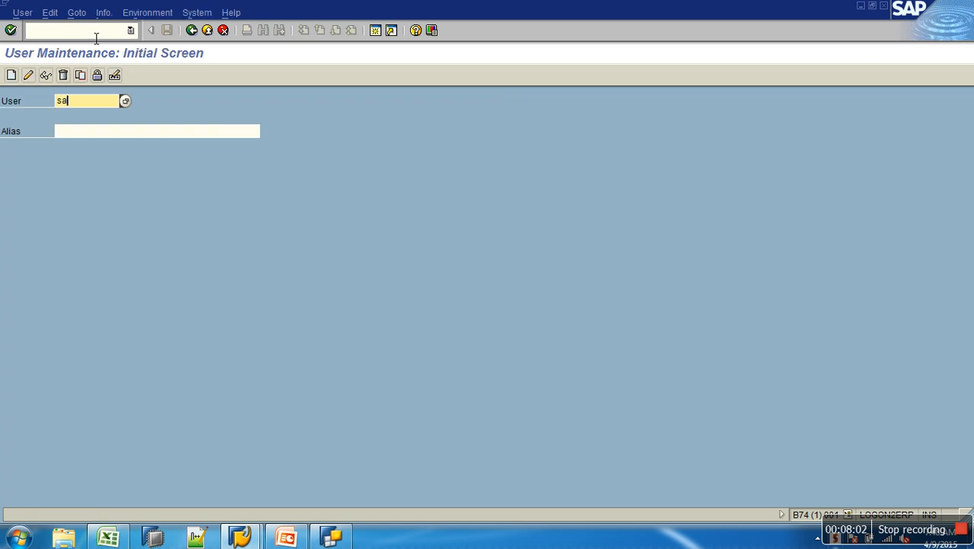
{"action": "type", "text": "puser"}
{"action": "left_click", "coordinate": [28, 75]}
{"action": "left_click", "coordinate": [325, 147]}
- Assign role YSALES to the user in an empty row of the role assignments list
{"action": "scroll", "coordinate": [682, 351], "scroll_direction": "down", "scroll_amount": 5}
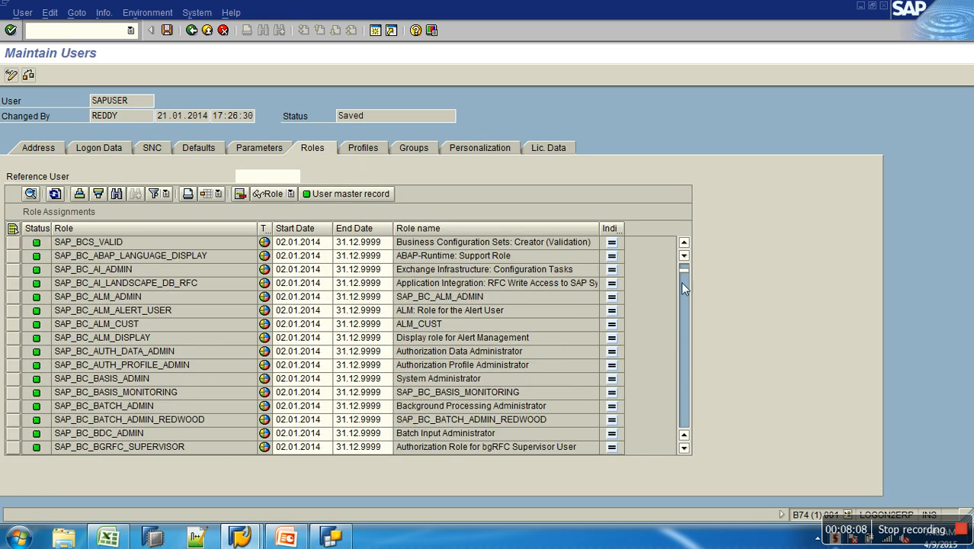
{"action": "left_click_drag", "start_coordinate": [682, 269], "coordinate": [686, 435]}
{"action": "left_click", "coordinate": [685, 435]}
{"action": "left_click", "coordinate": [207, 271]}
{"action": "type", "text": "ysale*"}
{"action": "key", "text": "Return"}
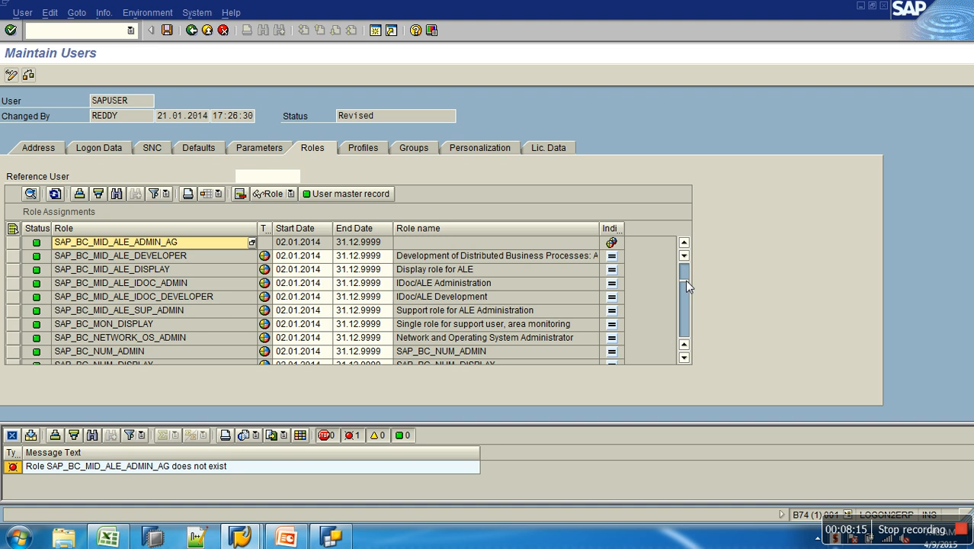
{"action": "left_click", "coordinate": [683, 357]}
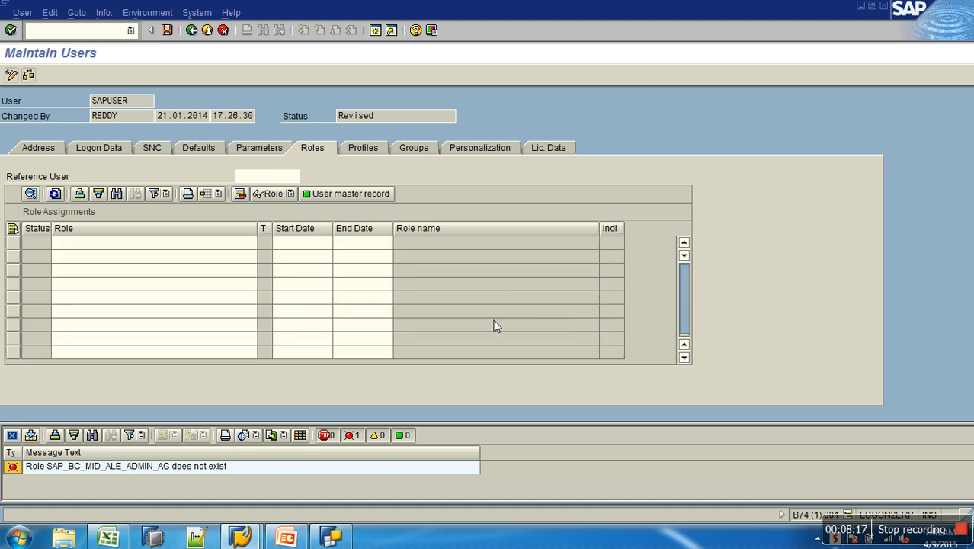
{"action": "left_click", "coordinate": [685, 346]}
{"action": "left_click", "coordinate": [684, 345]}
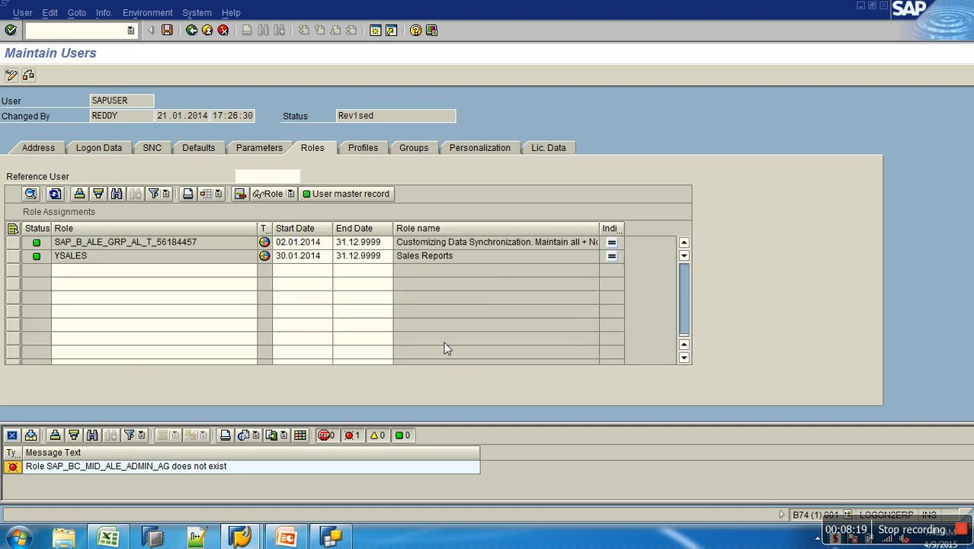
- Add role YFIN in the next empty row and save the user
{"action": "left_click", "coordinate": [116, 271]}
{"action": "type", "text": "yfi"}
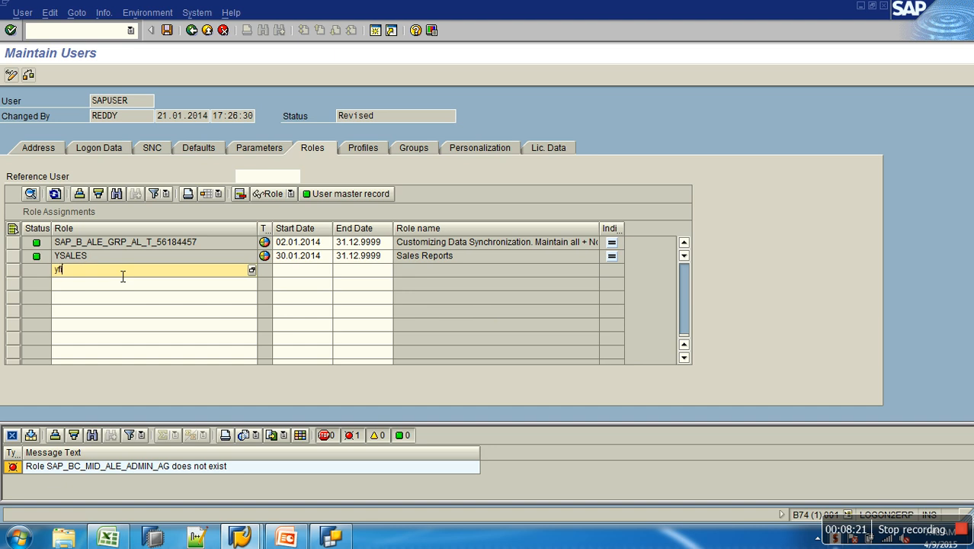
{"action": "type", "text": "n"}
{"action": "key", "text": "Return"}
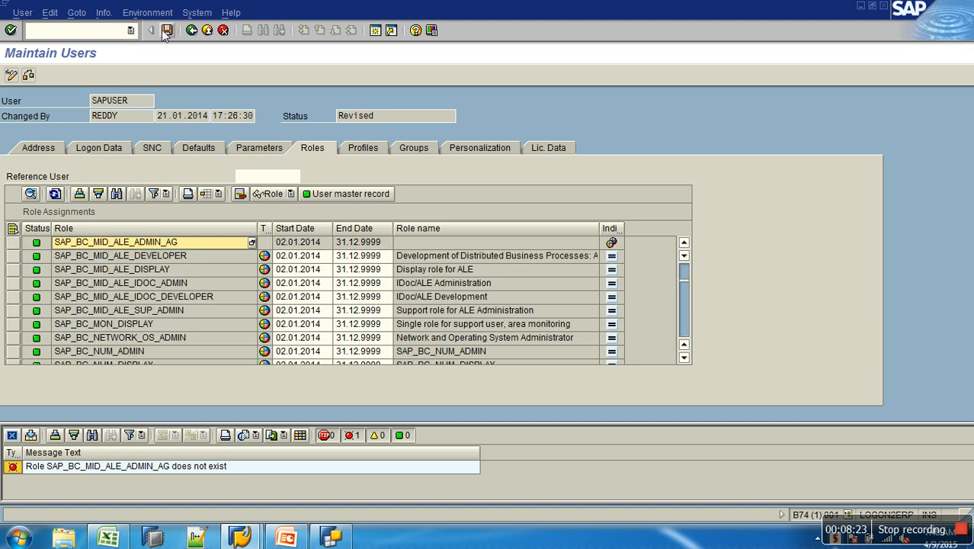
{"action": "left_click", "coordinate": [163, 31]}
- Close BEx Query Designer, relaunch it and log on to SAP BW entering the user's password
{"action": "left_click", "coordinate": [332, 536]}
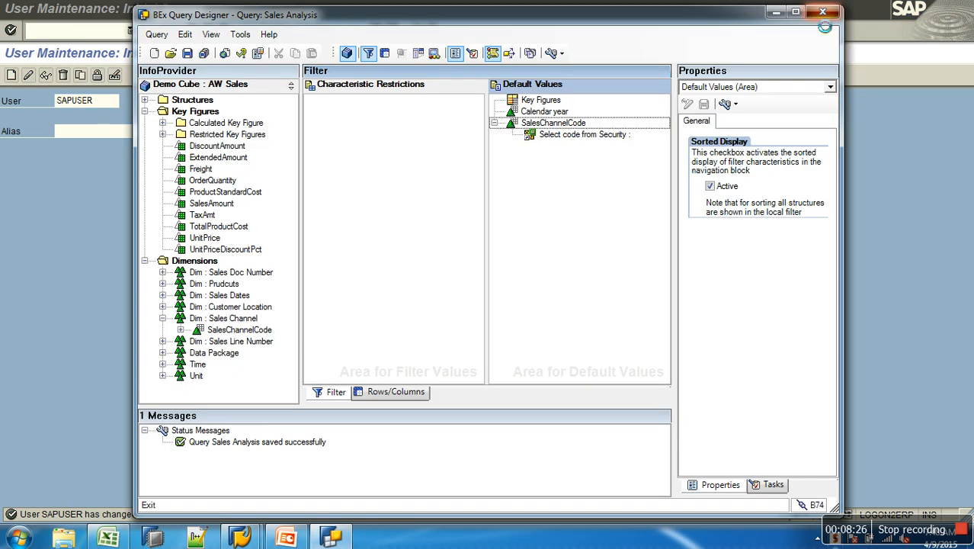
{"action": "left_click", "coordinate": [823, 13]}
{"action": "left_click", "coordinate": [23, 539]}
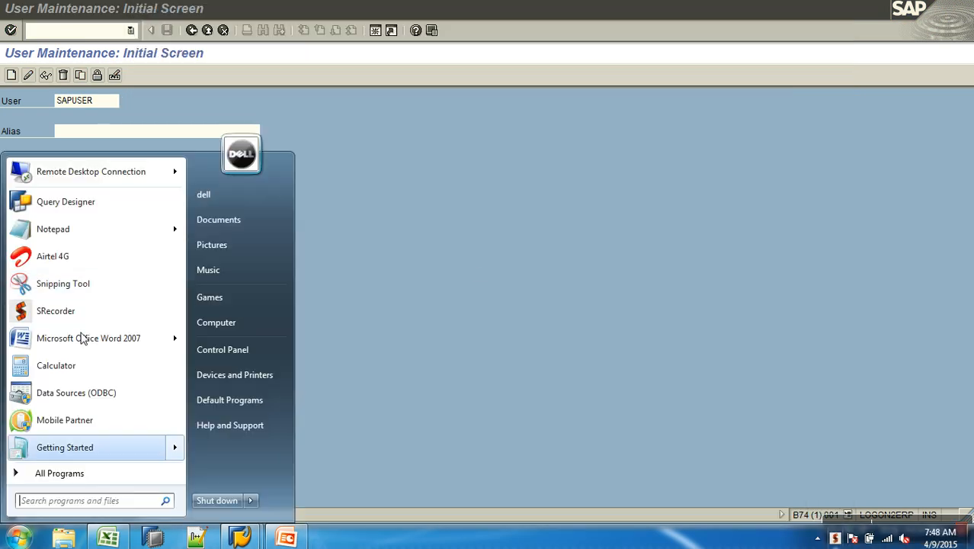
{"action": "left_click", "coordinate": [111, 204]}
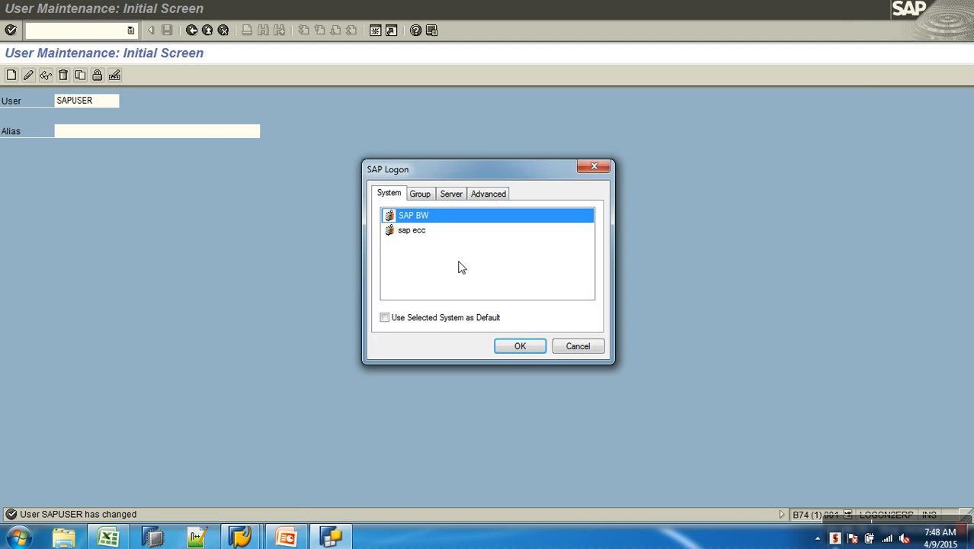
{"action": "left_click", "coordinate": [518, 348]}
{"action": "type", "text": "•••"}
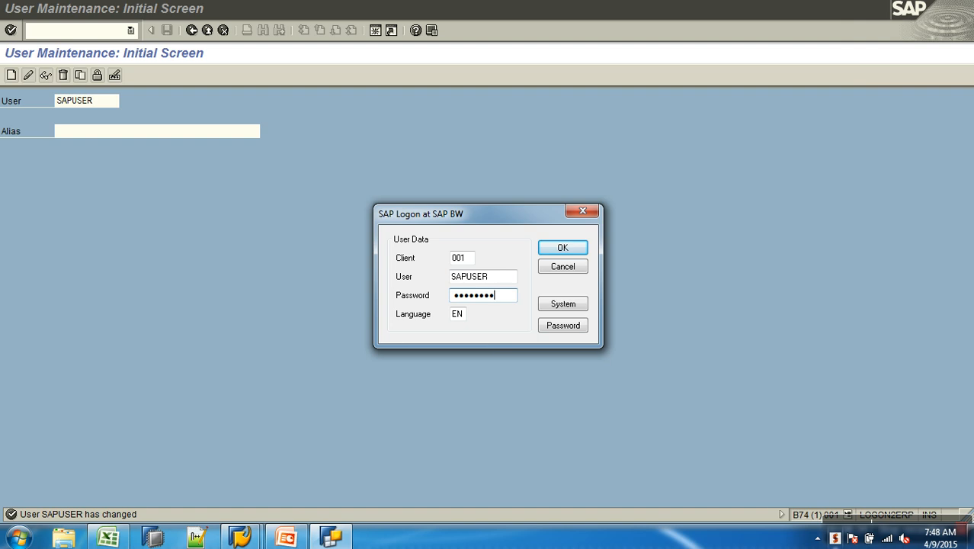
{"action": "left_click", "coordinate": [550, 251]}
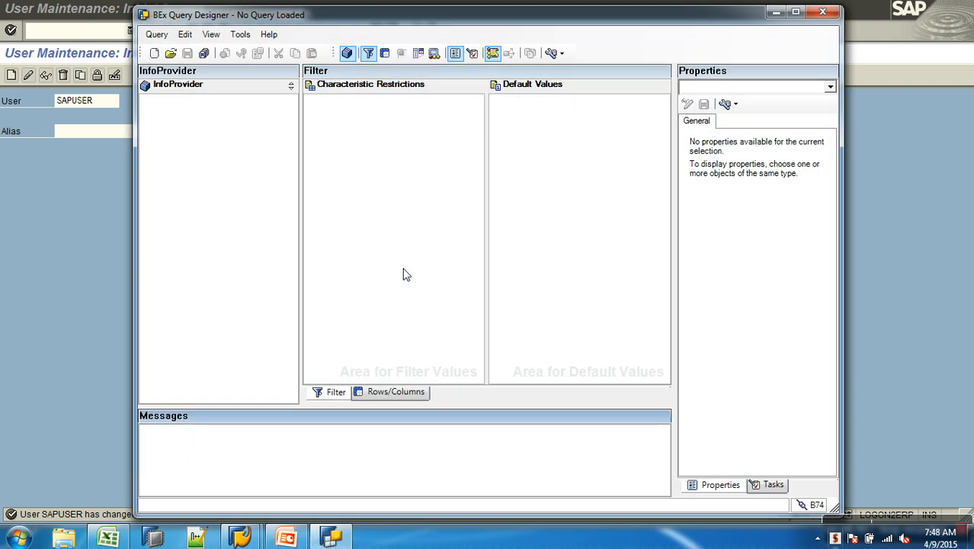
- Open the Sales Analysis query AWSALES_B_Q0006 from the history list
{"action": "left_click", "coordinate": [170, 54]}
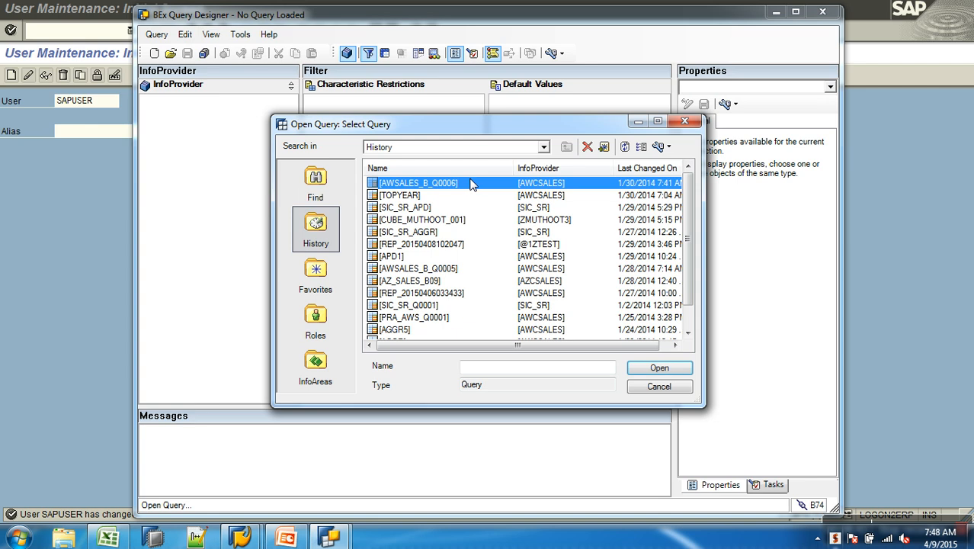
{"action": "double_click", "coordinate": [469, 183]}
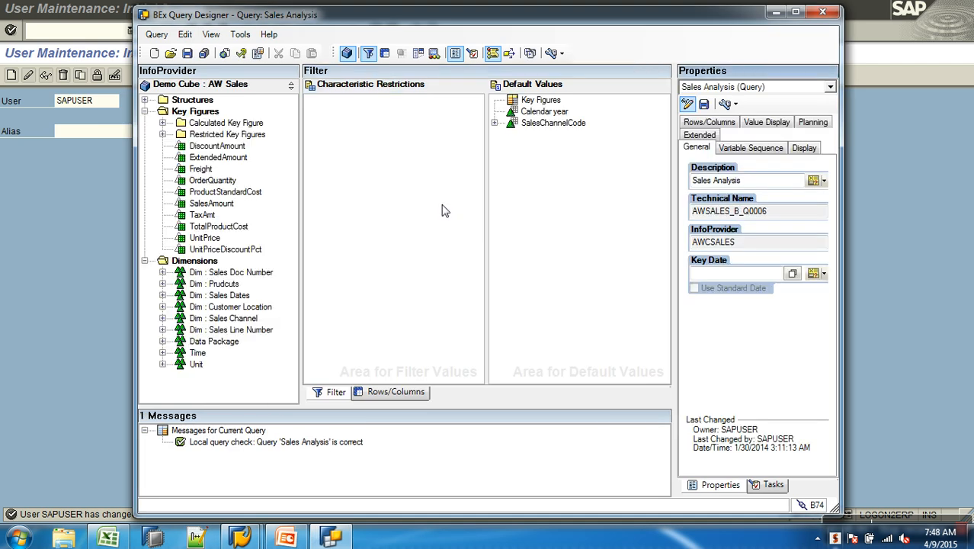
- Save the query as AWSALES_B_Q00061 into the Sales Reports role folder
{"action": "left_click", "coordinate": [188, 58]}
{"action": "left_click", "coordinate": [158, 36]}
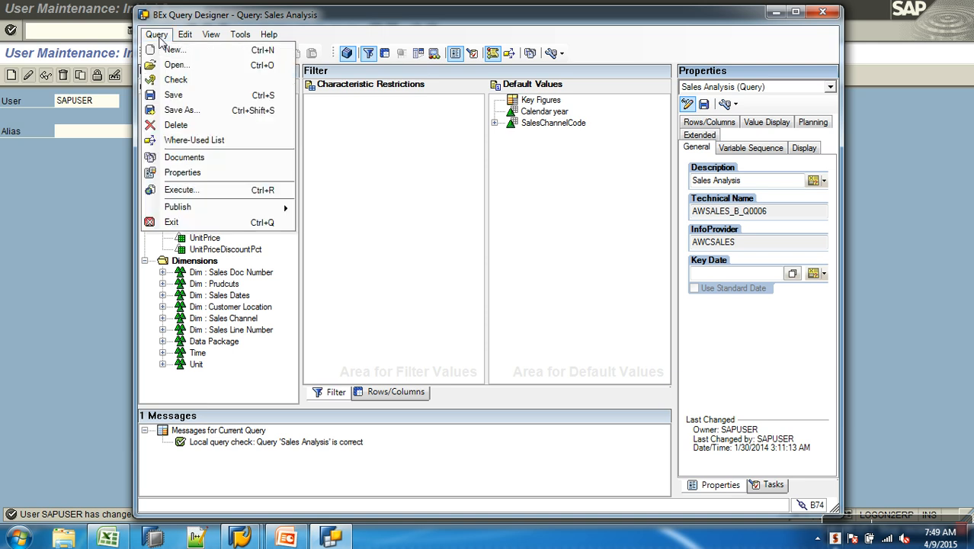
{"action": "left_click", "coordinate": [190, 111]}
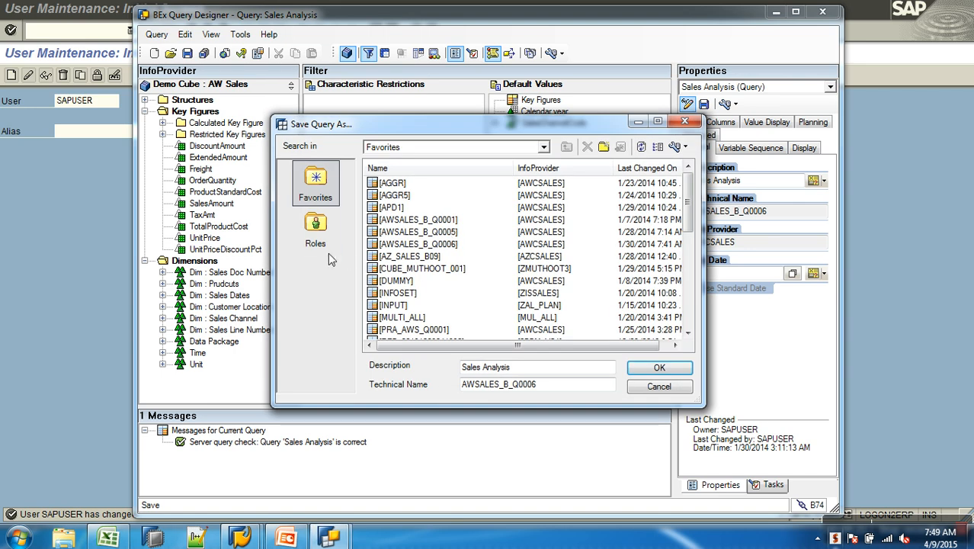
{"action": "left_click", "coordinate": [321, 240]}
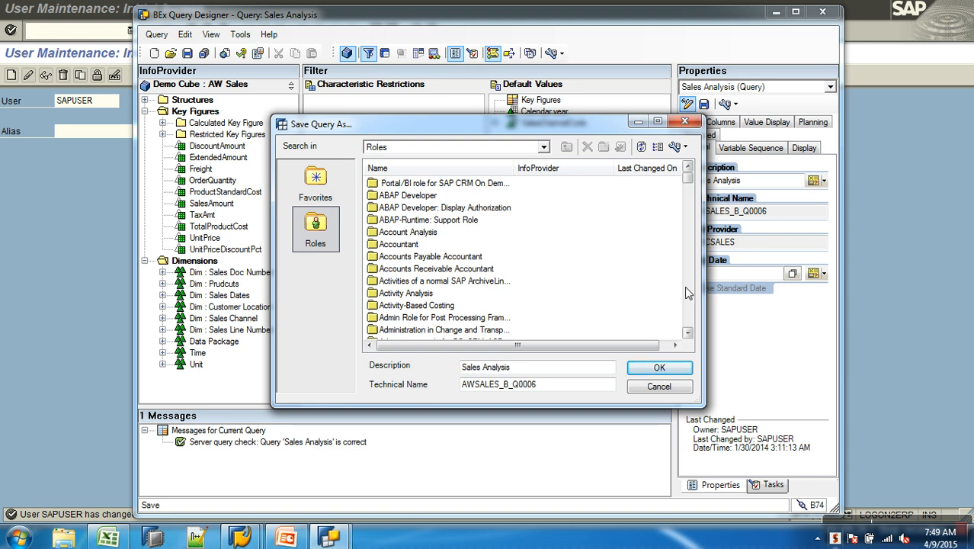
{"action": "scroll", "coordinate": [686, 285], "scroll_direction": "down", "scroll_amount": 15}
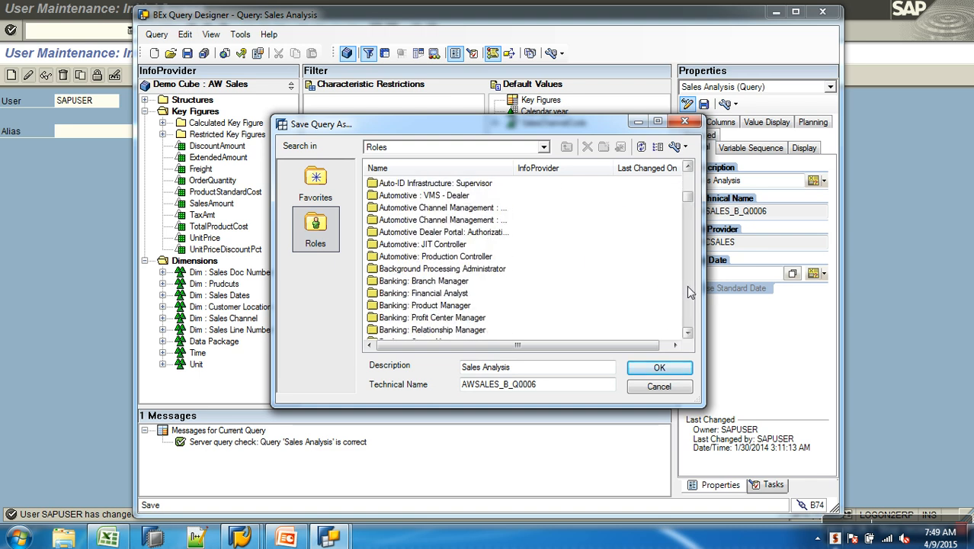
{"action": "scroll", "coordinate": [689, 248], "scroll_direction": "down", "scroll_amount": 8}
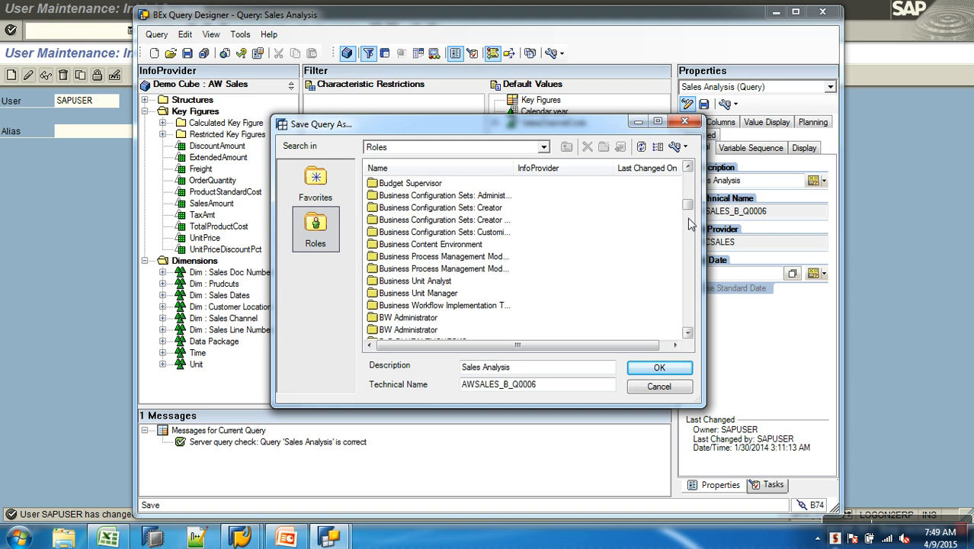
{"action": "scroll", "coordinate": [694, 241], "scroll_direction": "down", "scroll_amount": 12}
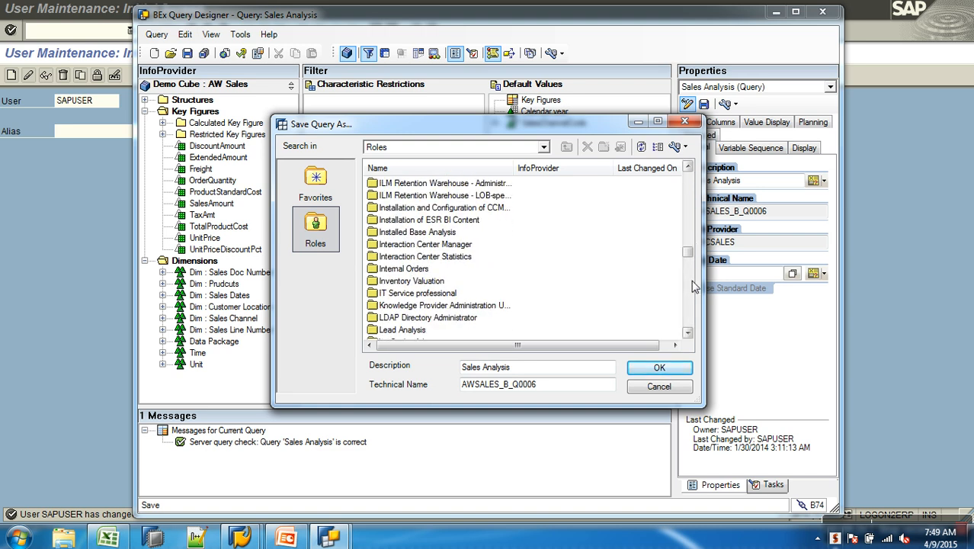
{"action": "scroll", "coordinate": [690, 284], "scroll_direction": "down", "scroll_amount": 20}
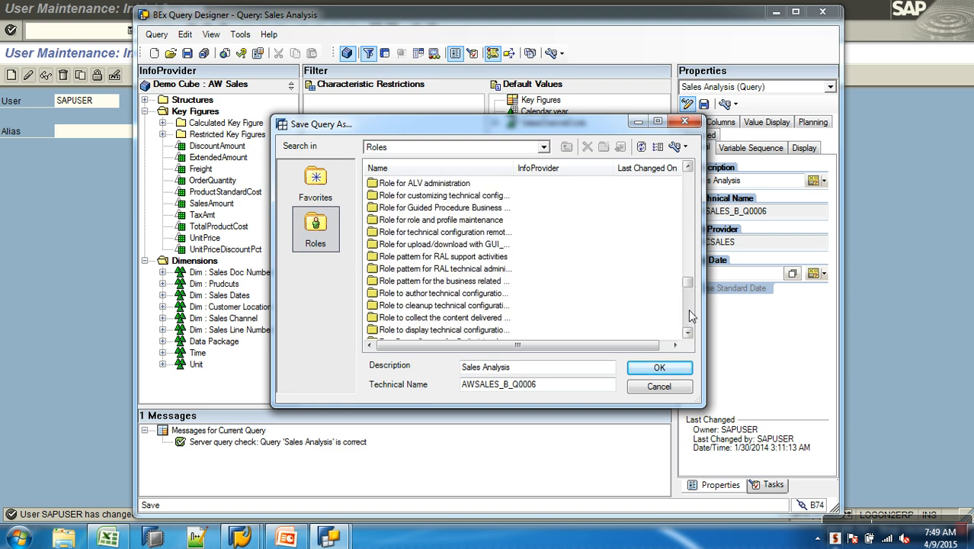
{"action": "left_click", "coordinate": [688, 168]}
{"action": "left_click", "coordinate": [688, 168]}
{"action": "left_click", "coordinate": [688, 169]}
{"action": "left_click", "coordinate": [688, 169]}
{"action": "left_click", "coordinate": [689, 169]}
{"action": "left_click", "coordinate": [688, 169]}
{"action": "left_click", "coordinate": [688, 168]}
{"action": "left_click", "coordinate": [689, 169]}
{"action": "left_click", "coordinate": [688, 168]}
{"action": "left_click", "coordinate": [688, 168]}
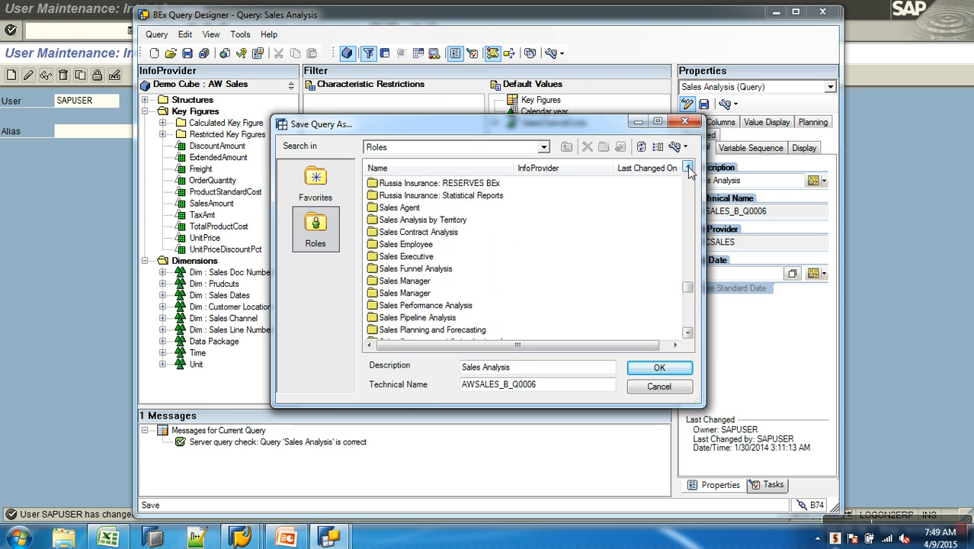
{"action": "left_click", "coordinate": [688, 334]}
{"action": "left_click", "coordinate": [687, 333]}
{"action": "left_click", "coordinate": [687, 334]}
{"action": "left_click", "coordinate": [688, 334]}
{"action": "left_click", "coordinate": [687, 333]}
{"action": "left_click", "coordinate": [687, 333]}
{"action": "left_click", "coordinate": [688, 333]}
{"action": "left_click", "coordinate": [688, 333]}
{"action": "left_click", "coordinate": [688, 333]}
{"action": "left_click", "coordinate": [687, 333]}
{"action": "left_click", "coordinate": [687, 333]}
{"action": "double_click", "coordinate": [688, 333]}
{"action": "left_click", "coordinate": [412, 233]}
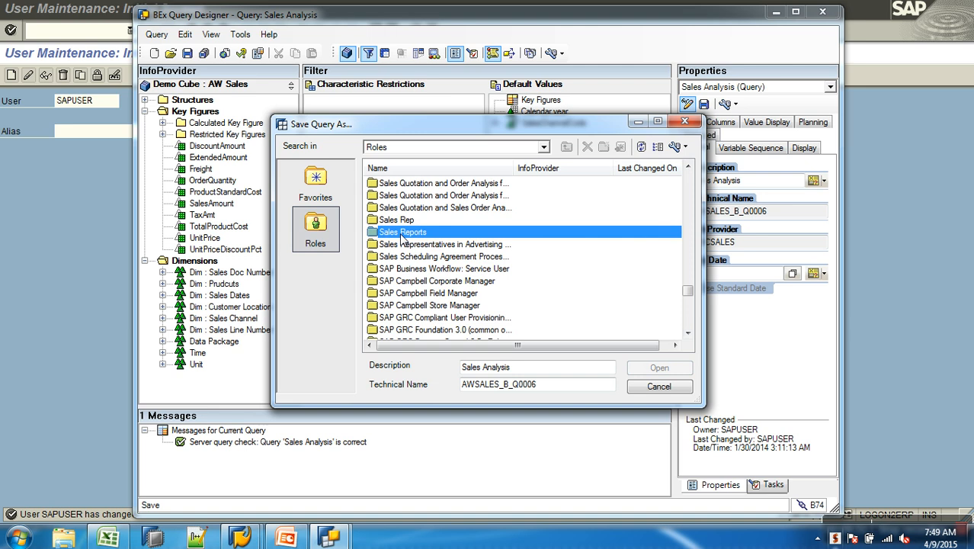
{"action": "left_click", "coordinate": [547, 374]}
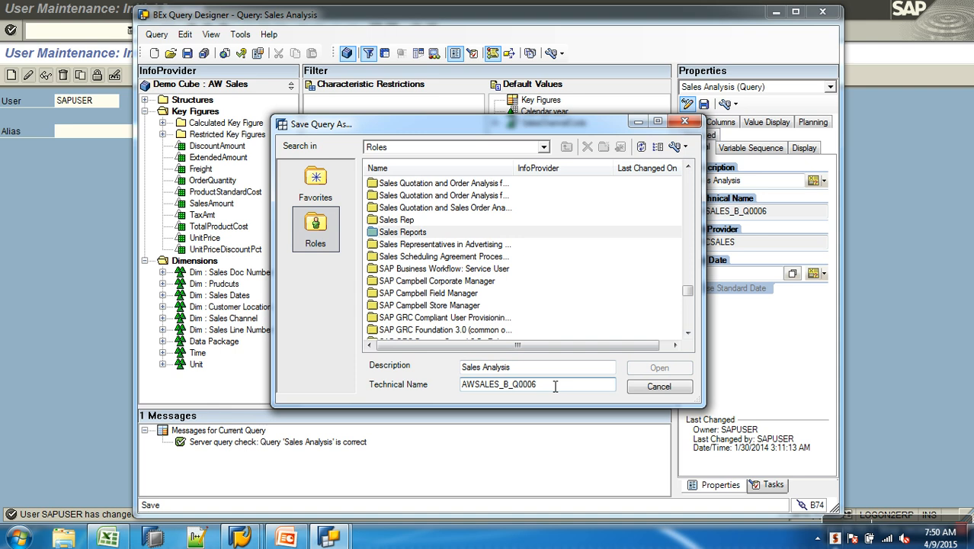
{"action": "type", "text": "1"}
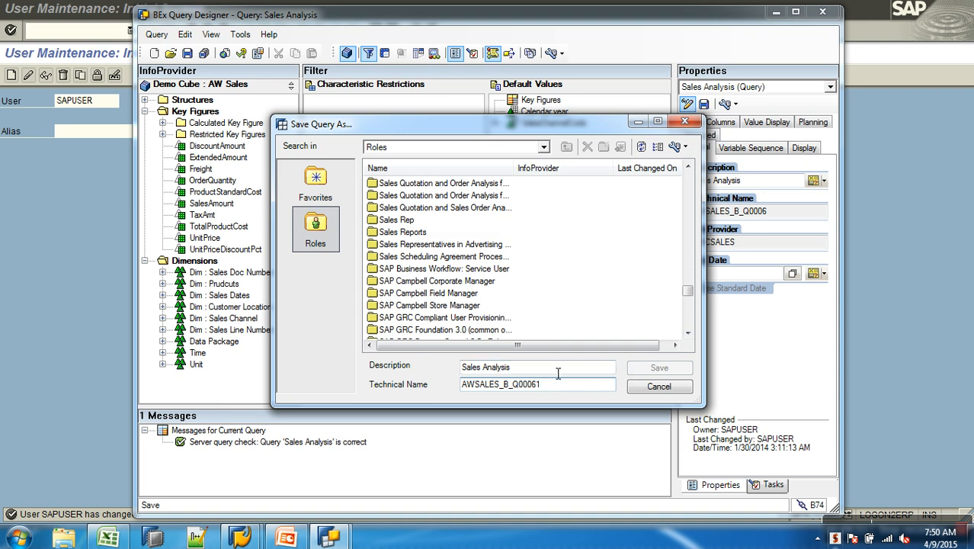
{"action": "left_click", "coordinate": [414, 237]}
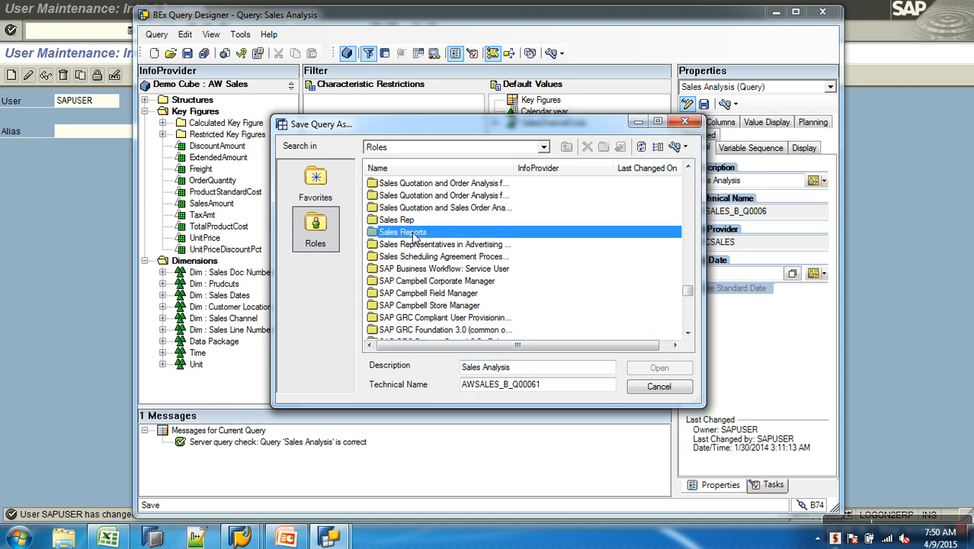
{"action": "double_click", "coordinate": [414, 237]}
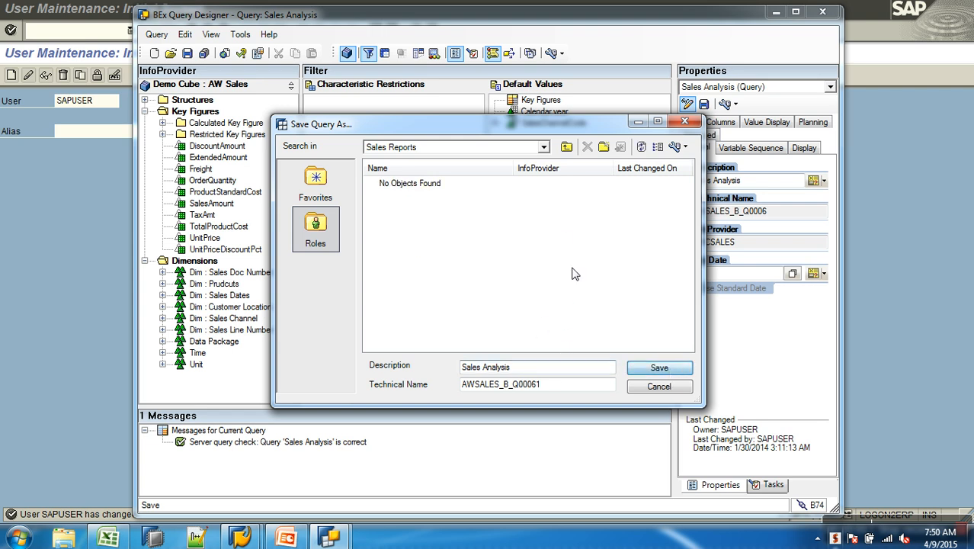
{"action": "key", "text": "Return"}
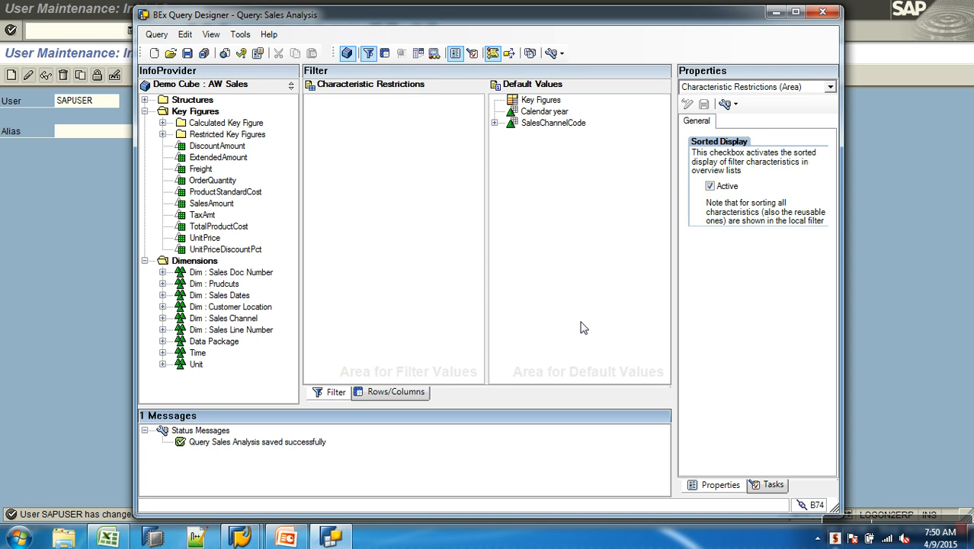
- Browse the Sales Reports role folder in the Open Query dialog to check its queries
{"action": "left_click", "coordinate": [171, 54]}
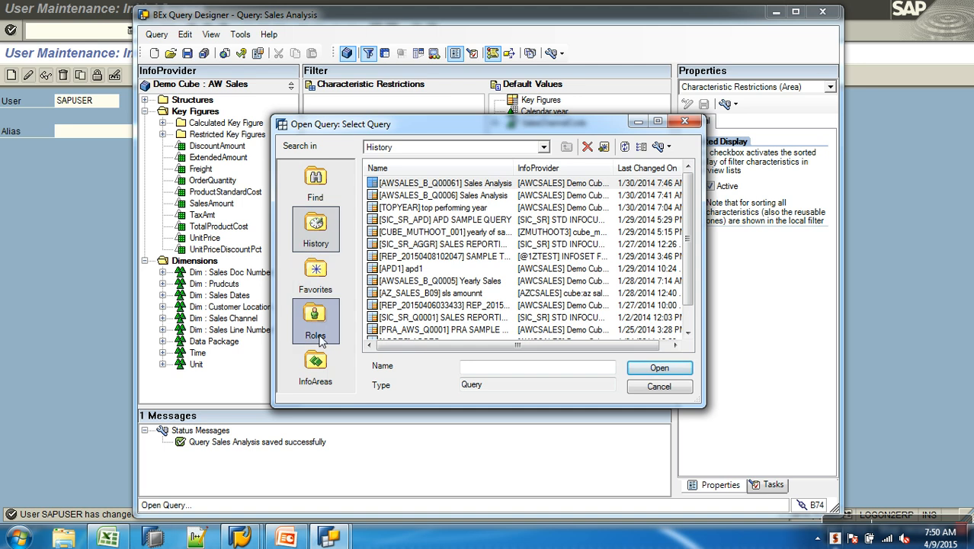
{"action": "left_click", "coordinate": [319, 334]}
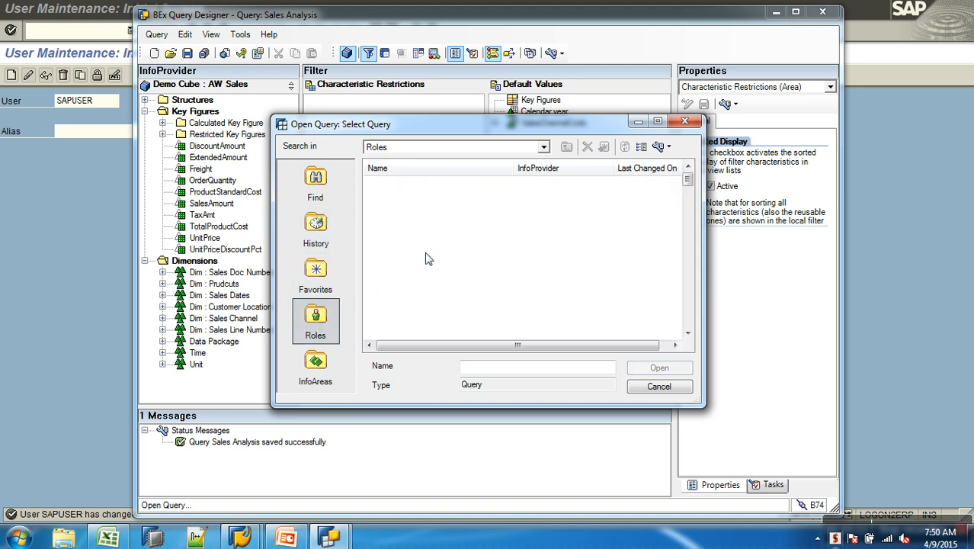
{"action": "left_click_drag", "start_coordinate": [688, 180], "coordinate": [687, 282]}
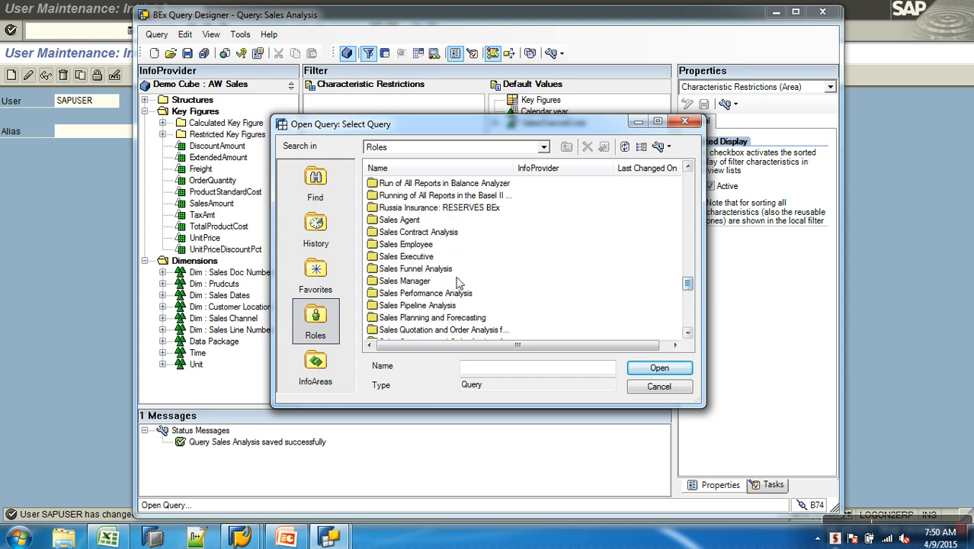
{"action": "left_click", "coordinate": [431, 305]}
{"action": "scroll", "coordinate": [432, 302], "scroll_direction": "down", "scroll_amount": 3}
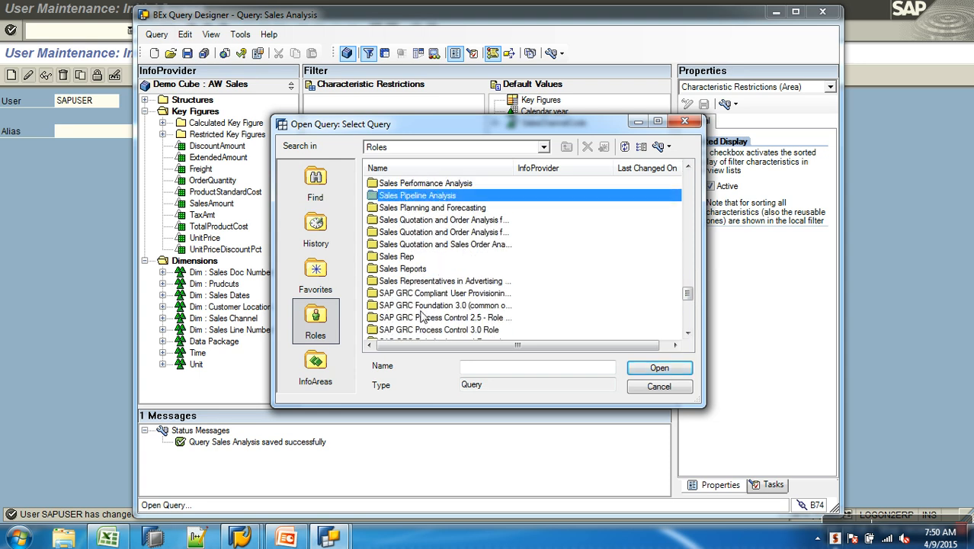
{"action": "double_click", "coordinate": [413, 270]}
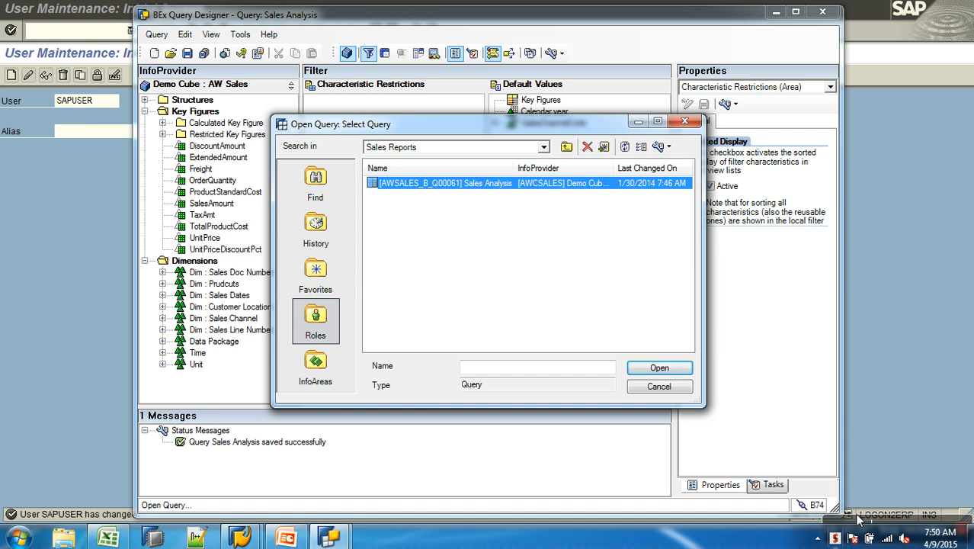
{"action": "left_click", "coordinate": [902, 519]}
{"action": "left_click", "coordinate": [868, 523]}
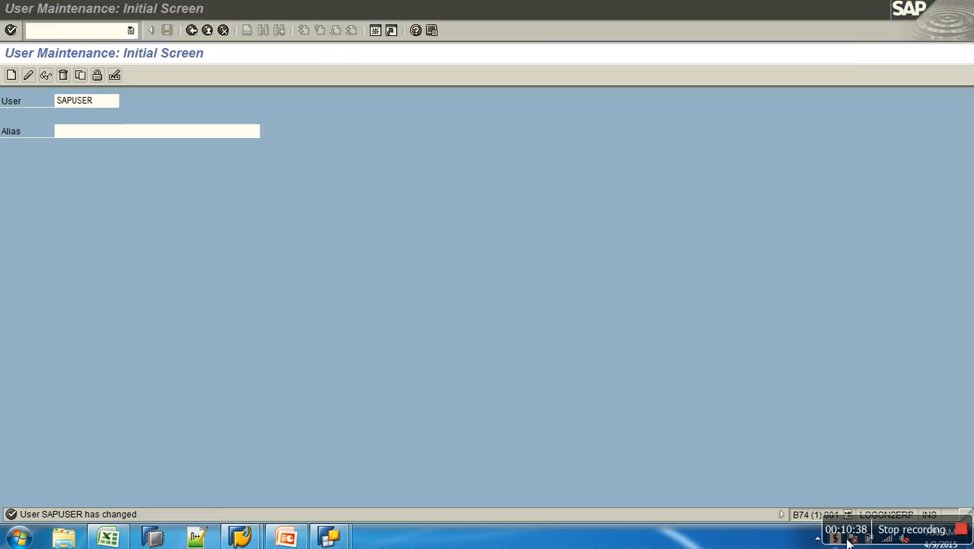